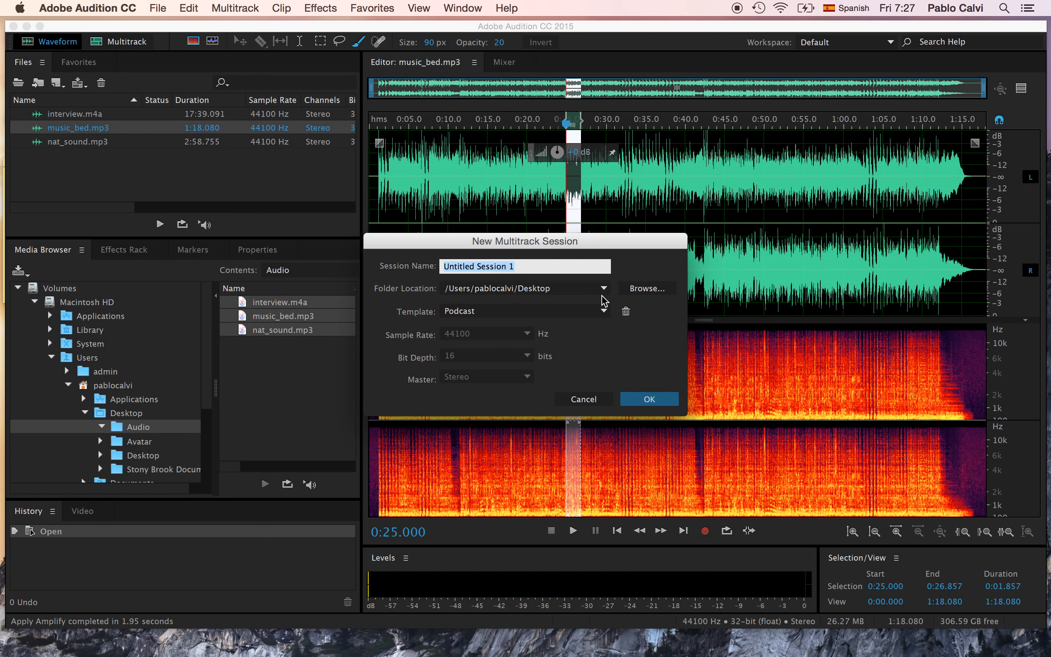
Choose the Desktop as the folder location for the new multitrack session.
{"action": "left_click", "coordinate": [637, 294]}
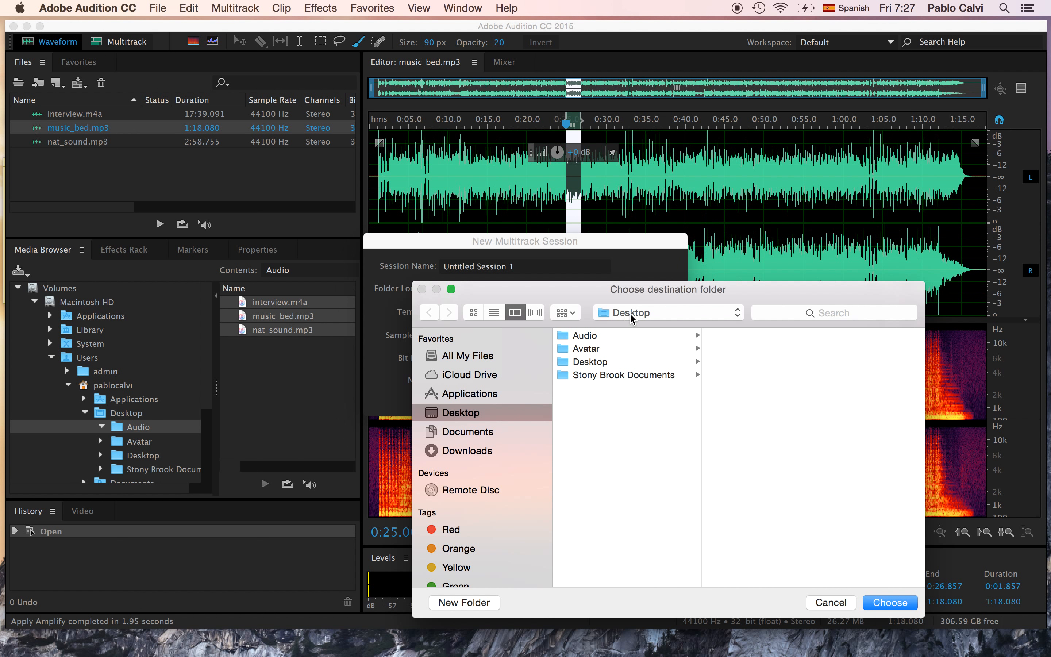
{"action": "left_click", "coordinate": [630, 314]}
{"action": "left_click", "coordinate": [631, 313]}
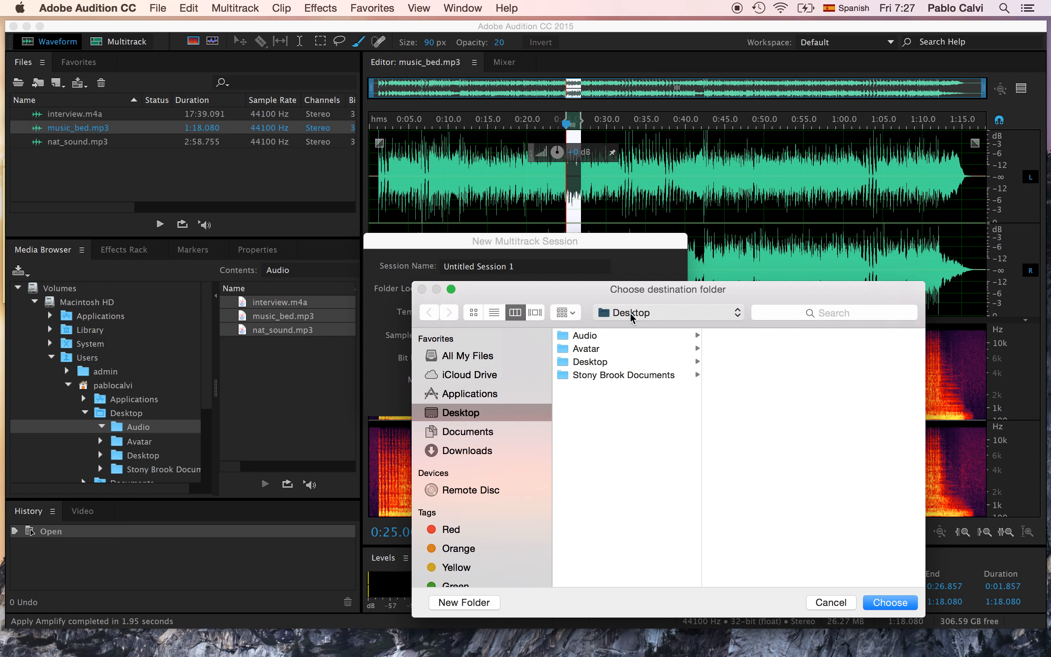
{"action": "left_click", "coordinate": [890, 602]}
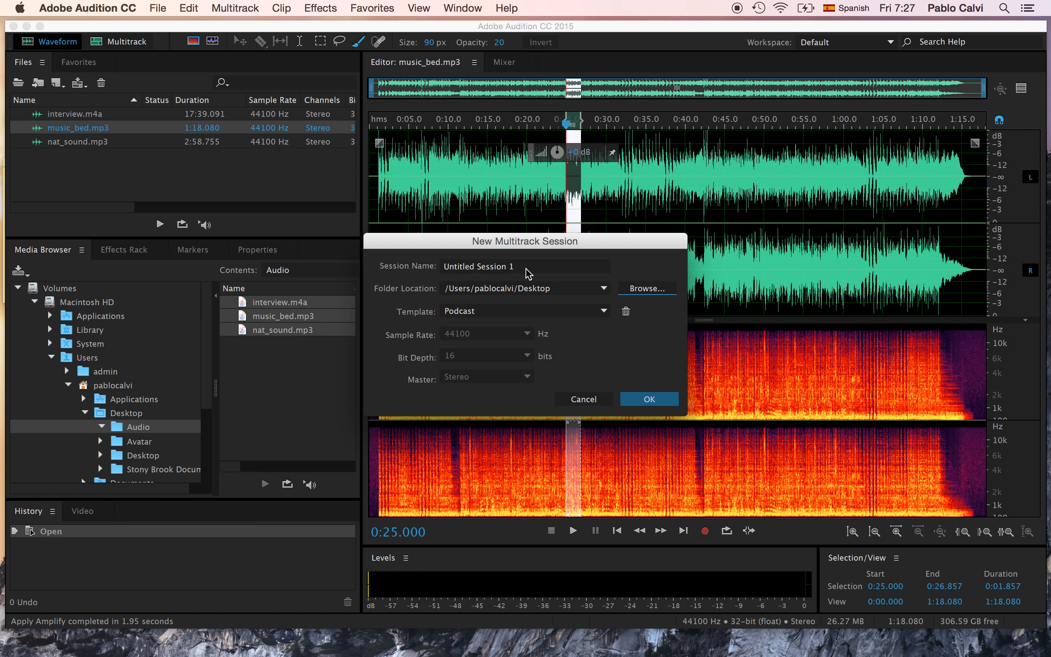
Replace the default session name with "Audition TEst".
{"action": "left_click", "coordinate": [428, 266]}
{"action": "type", "text": "TEs"}
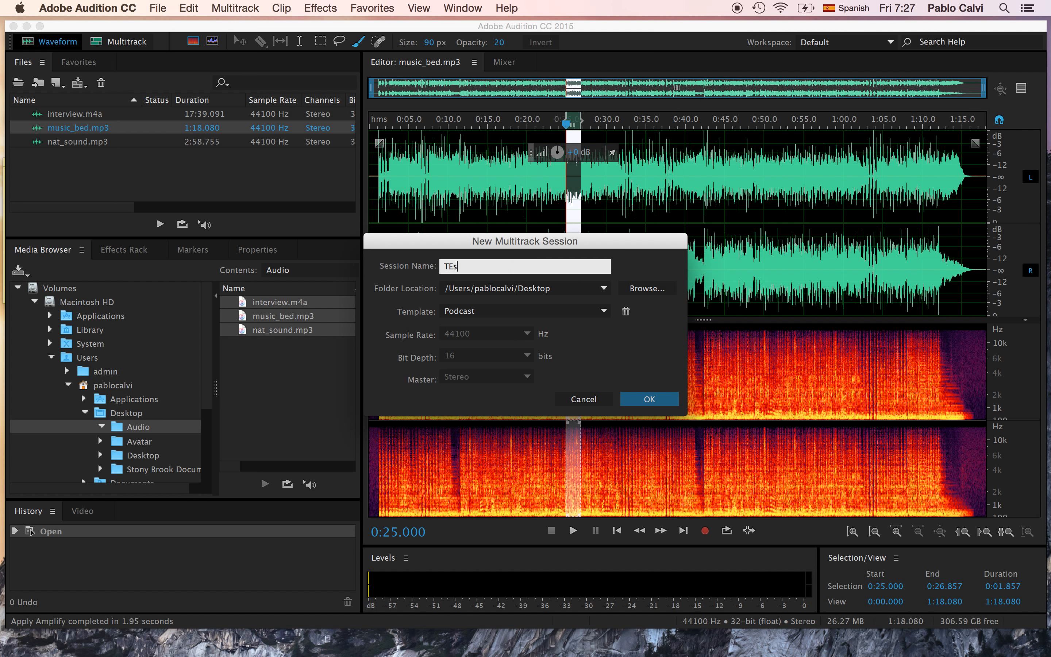
{"action": "key", "text": "BackSpace"}
{"action": "type", "text": "Audition"}
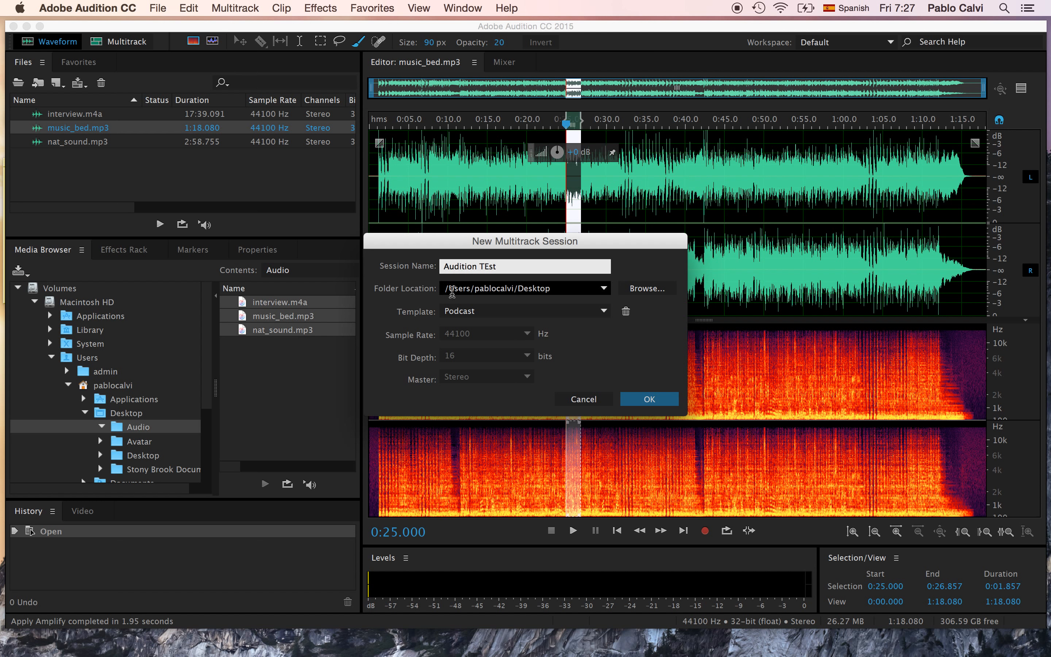
Try None as the session template, and settle on the Podcast template.
{"action": "left_click", "coordinate": [603, 318]}
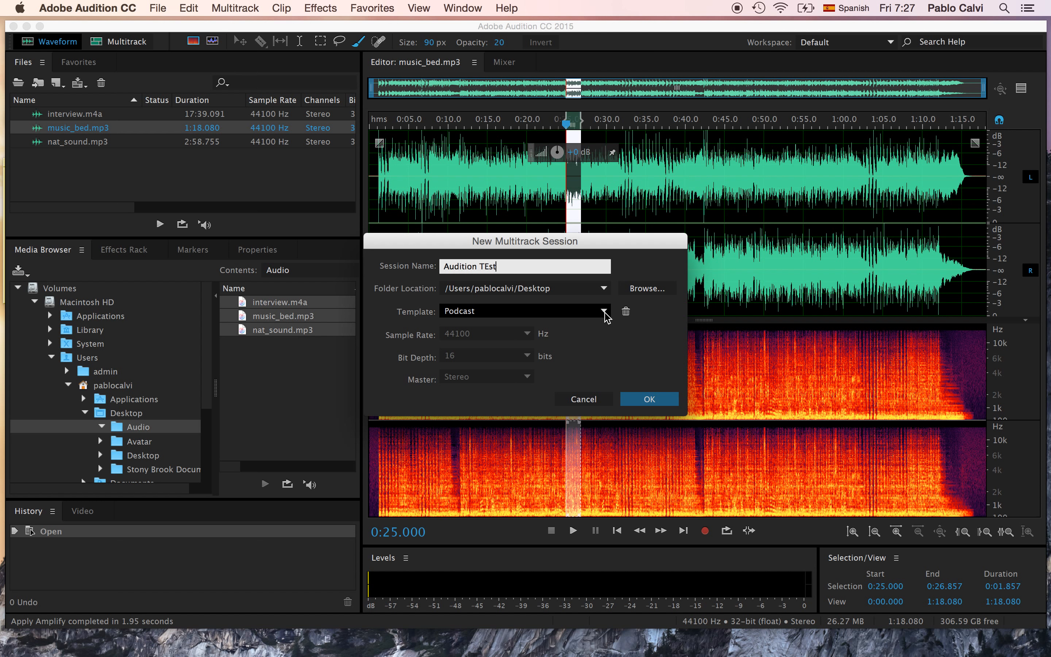
{"action": "left_click", "coordinate": [593, 325]}
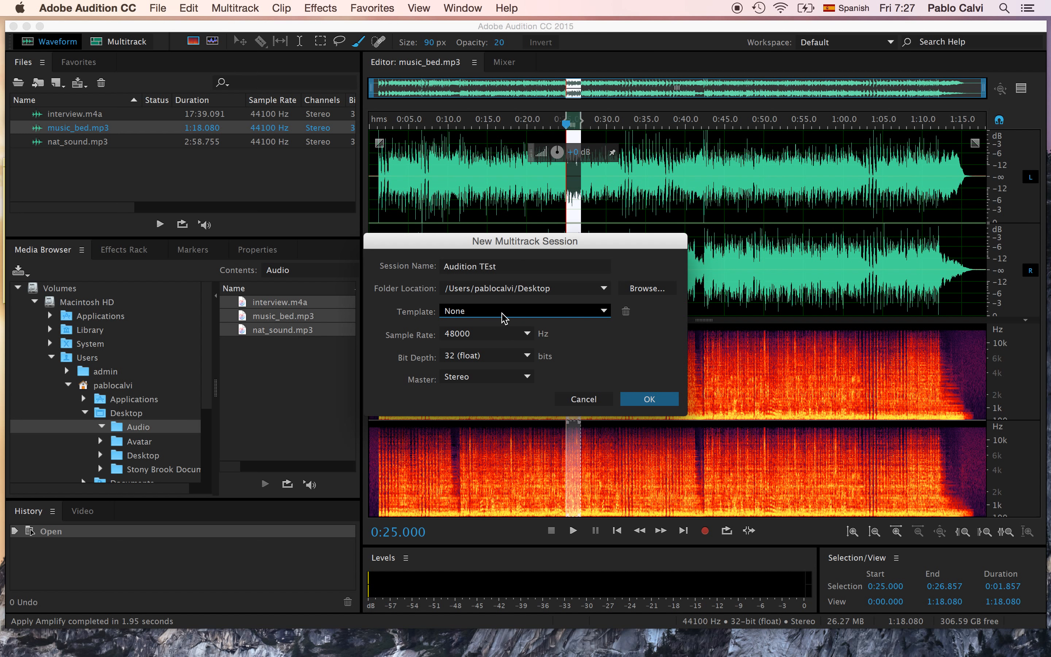
{"action": "left_click", "coordinate": [604, 314]}
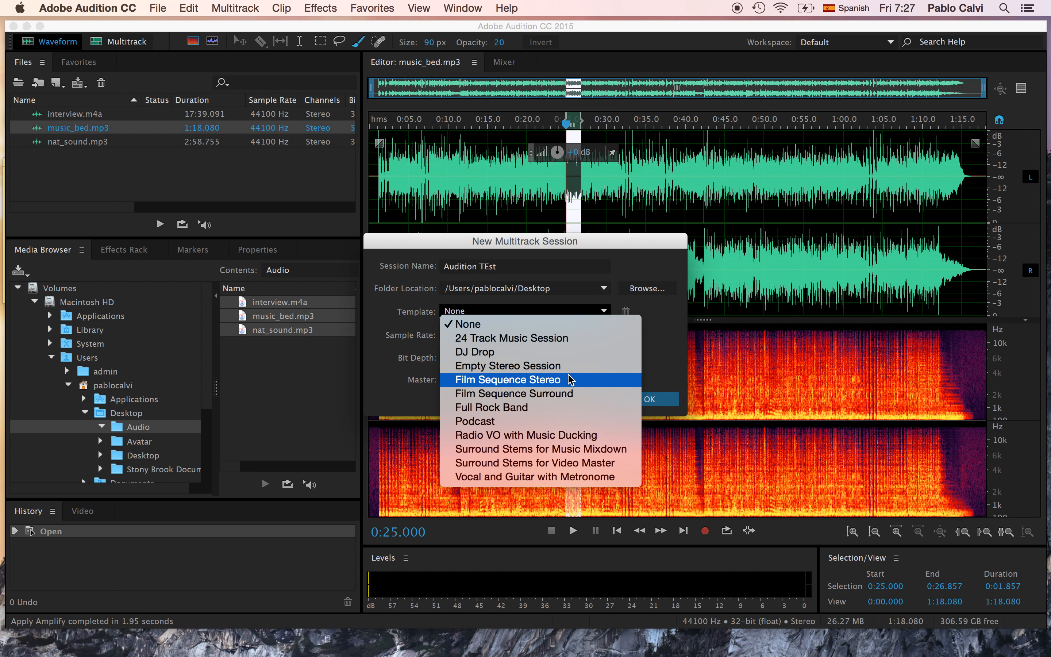
{"action": "left_click", "coordinate": [555, 420]}
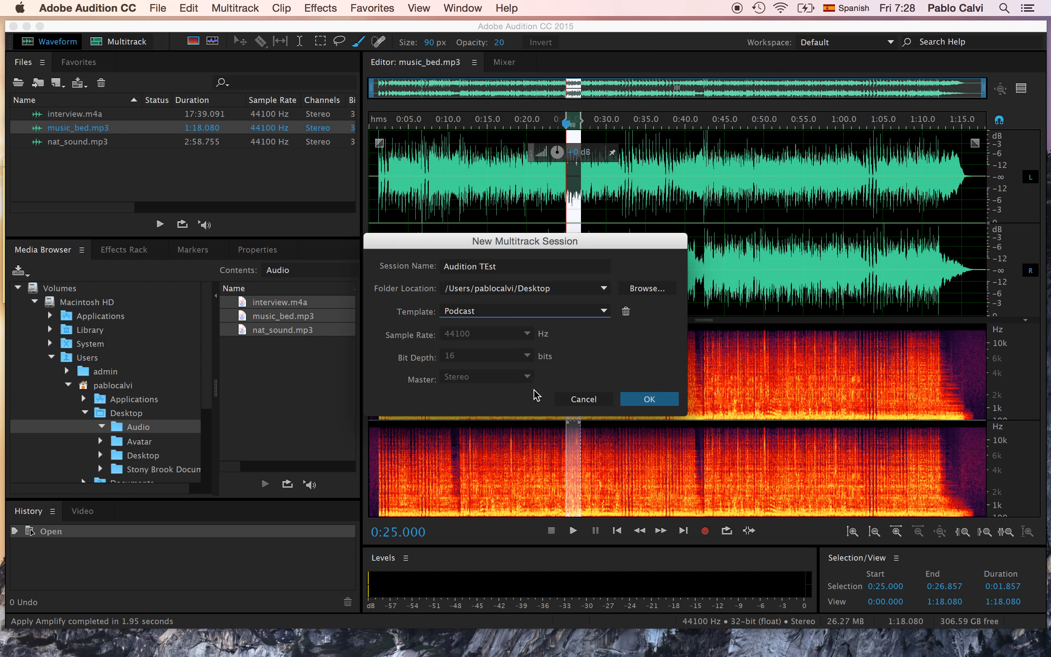
Correct the session name to "Audition Test" and create the multitrack session.
{"action": "left_click", "coordinate": [488, 266]}
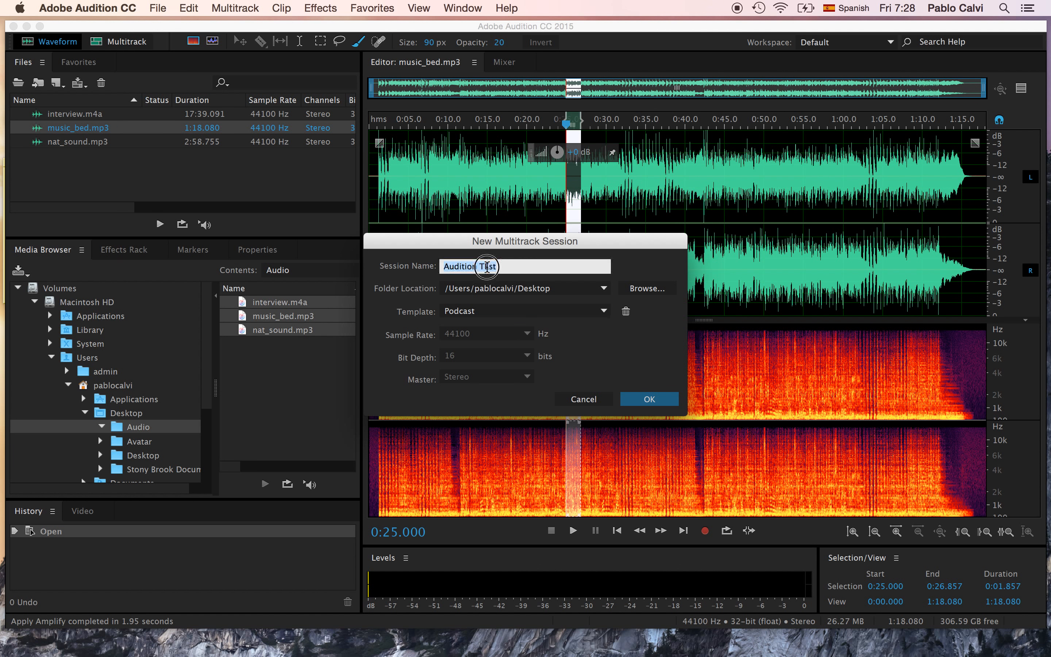
{"action": "left_click", "coordinate": [488, 268]}
{"action": "key", "text": "BackSpace"}
{"action": "type", "text": "e"}
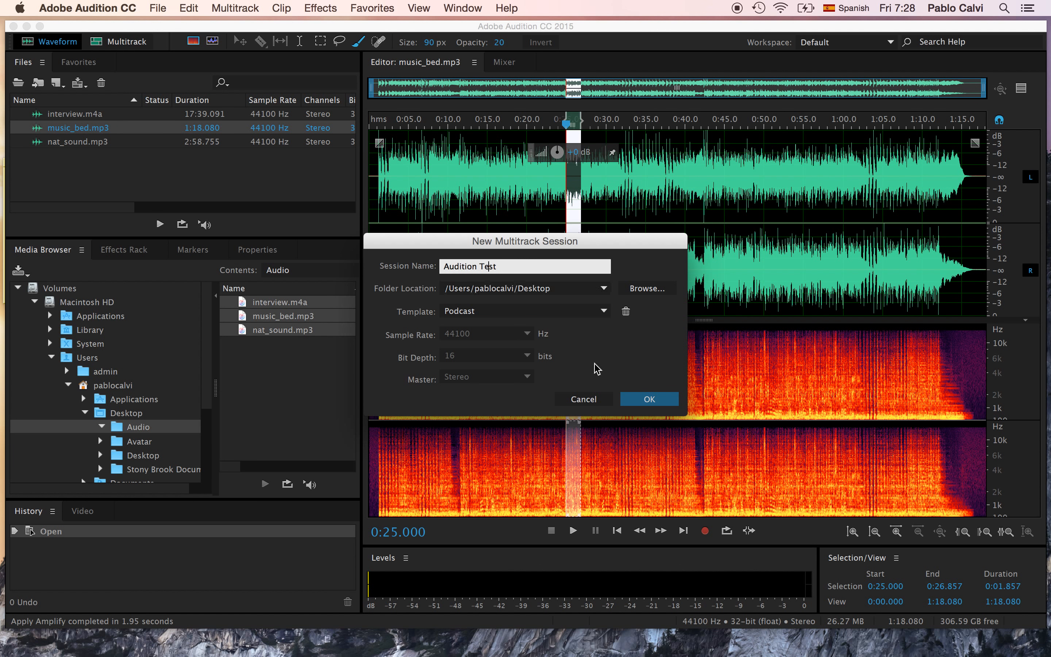
{"action": "left_click", "coordinate": [649, 400]}
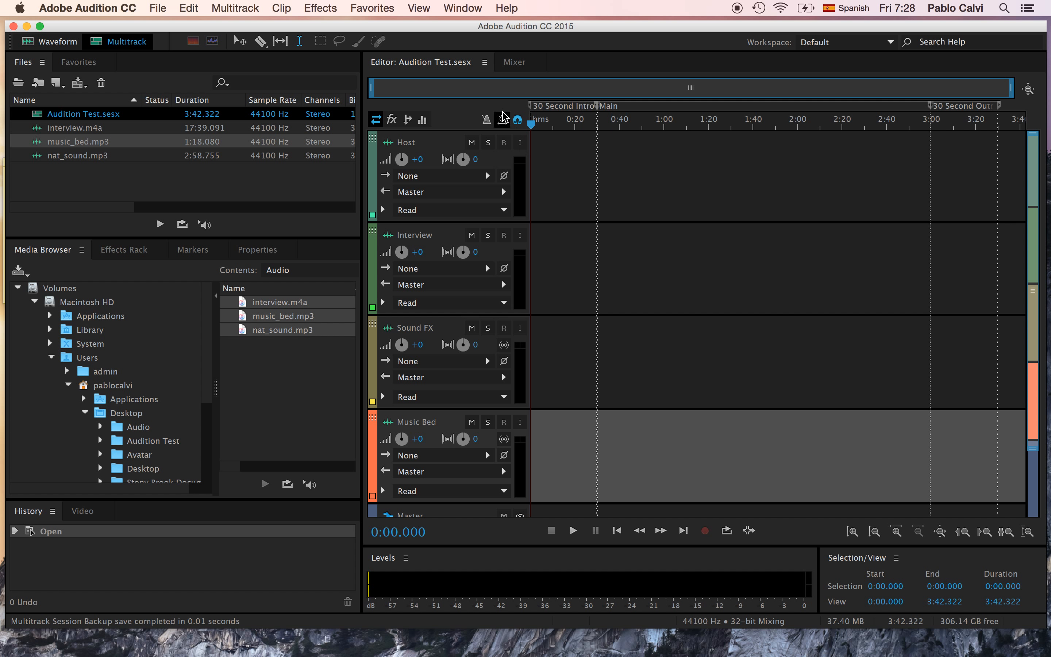
Look through the podcast template's Host, Interview, Sound FX, Music Bed and Master tracks.
{"action": "scroll", "coordinate": [819, 251], "scroll_direction": "down", "scroll_amount": 3}
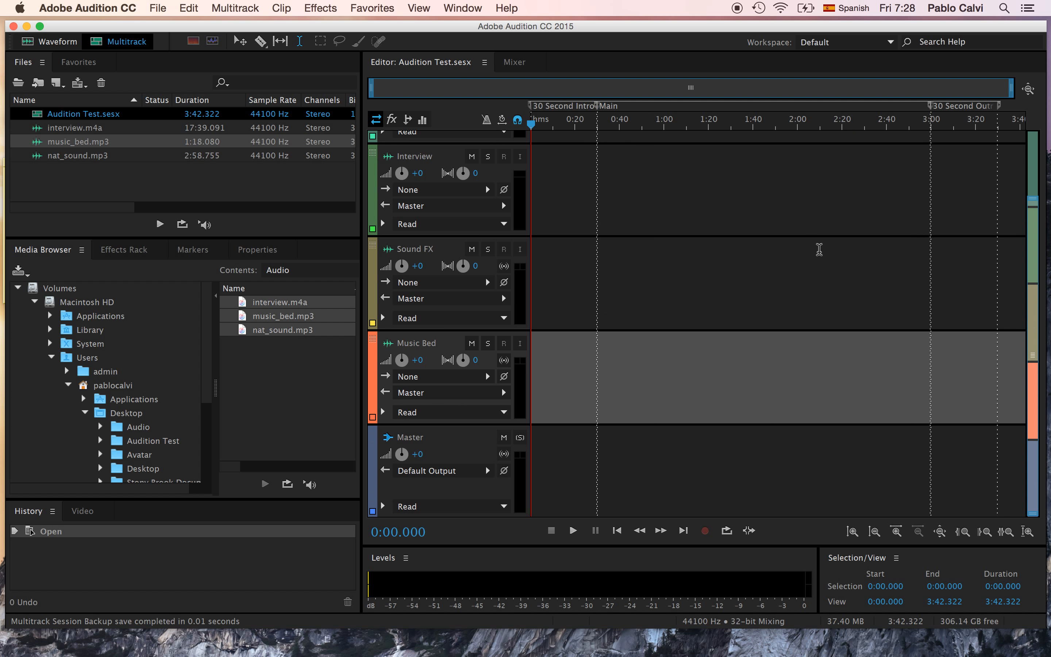
{"action": "scroll", "coordinate": [413, 158], "scroll_direction": "up", "scroll_amount": 3}
{"action": "scroll", "coordinate": [413, 159], "scroll_direction": "down", "scroll_amount": 3}
{"action": "scroll", "coordinate": [413, 158], "scroll_direction": "up", "scroll_amount": 3}
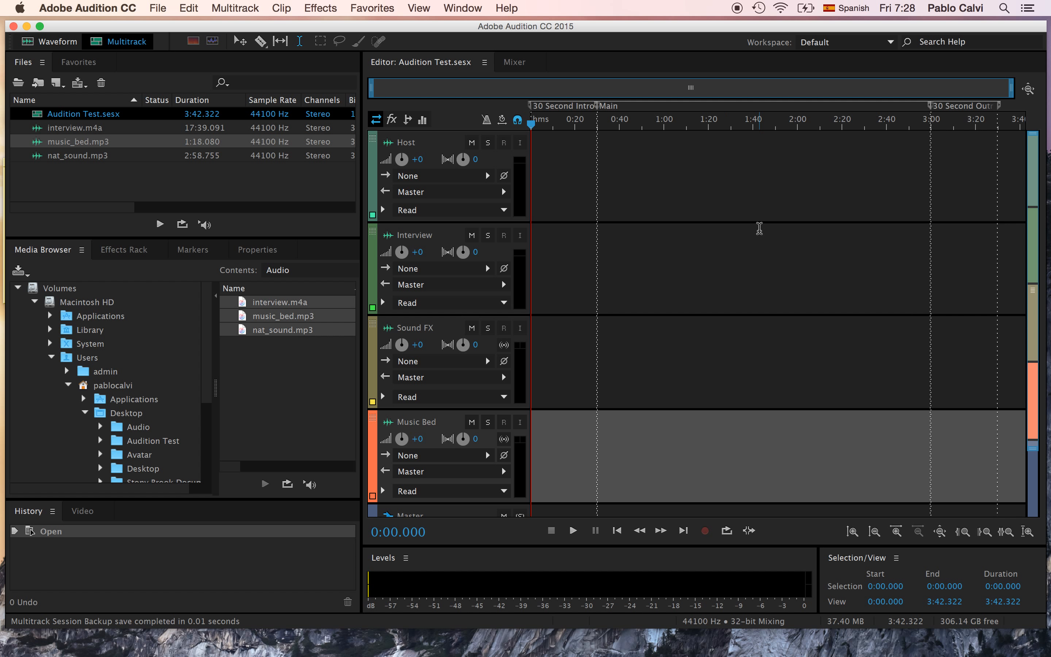
{"action": "scroll", "coordinate": [759, 228], "scroll_direction": "down", "scroll_amount": 3}
{"action": "scroll", "coordinate": [760, 229], "scroll_direction": "up", "scroll_amount": 3}
{"action": "scroll", "coordinate": [718, 221], "scroll_direction": "down", "scroll_amount": 3}
{"action": "scroll", "coordinate": [719, 221], "scroll_direction": "up", "scroll_amount": 3}
{"action": "scroll", "coordinate": [719, 221], "scroll_direction": "down", "scroll_amount": 3}
{"action": "scroll", "coordinate": [718, 221], "scroll_direction": "up", "scroll_amount": 3}
{"action": "scroll", "coordinate": [719, 221], "scroll_direction": "down", "scroll_amount": 3}
{"action": "scroll", "coordinate": [719, 221], "scroll_direction": "up", "scroll_amount": 3}
{"action": "scroll", "coordinate": [719, 221], "scroll_direction": "down", "scroll_amount": 3}
{"action": "scroll", "coordinate": [719, 221], "scroll_direction": "up", "scroll_amount": 3}
{"action": "scroll", "coordinate": [718, 221], "scroll_direction": "down", "scroll_amount": 3}
{"action": "scroll", "coordinate": [718, 220], "scroll_direction": "up", "scroll_amount": 3}
{"action": "scroll", "coordinate": [719, 221], "scroll_direction": "down", "scroll_amount": 3}
{"action": "scroll", "coordinate": [718, 221], "scroll_direction": "up", "scroll_amount": 3}
{"action": "scroll", "coordinate": [718, 220], "scroll_direction": "down", "scroll_amount": 3}
{"action": "scroll", "coordinate": [718, 221], "scroll_direction": "up", "scroll_amount": 3}
{"action": "scroll", "coordinate": [719, 221], "scroll_direction": "down", "scroll_amount": 3}
{"action": "scroll", "coordinate": [719, 221], "scroll_direction": "up", "scroll_amount": 3}
{"action": "scroll", "coordinate": [434, 434], "scroll_direction": "down", "scroll_amount": 3}
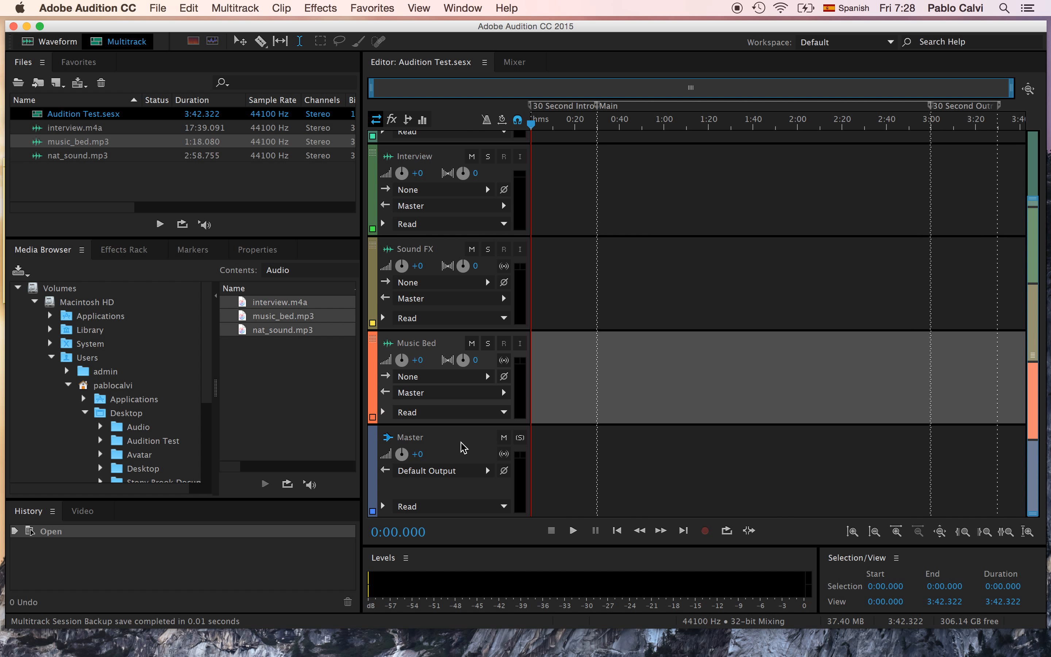
{"action": "scroll", "coordinate": [610, 245], "scroll_direction": "up", "scroll_amount": 3}
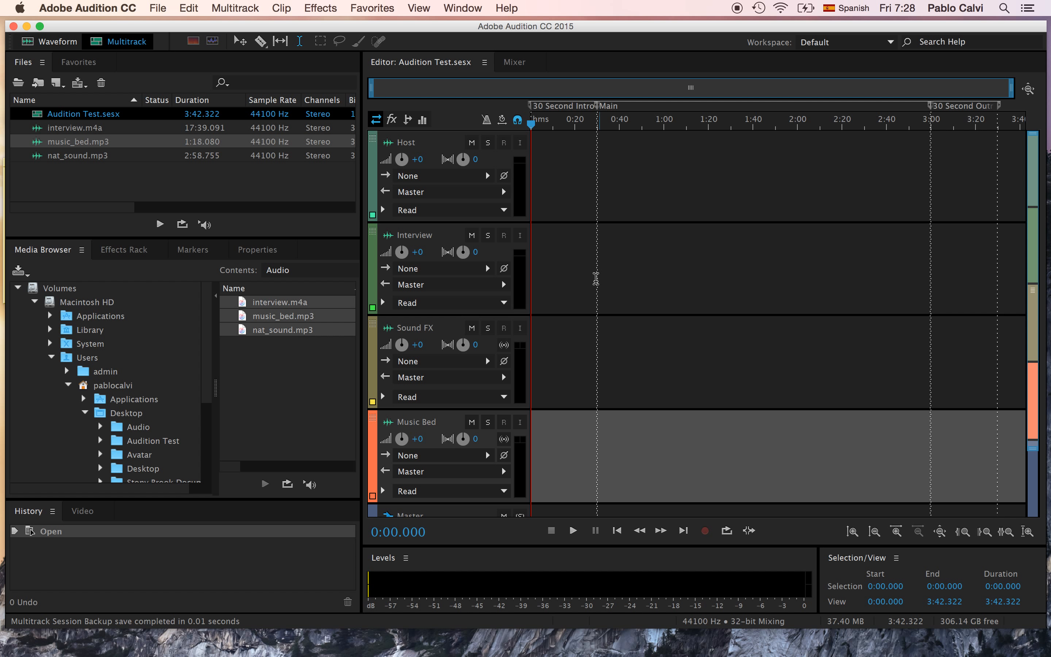
{"action": "scroll", "coordinate": [594, 312], "scroll_direction": "down", "scroll_amount": 3}
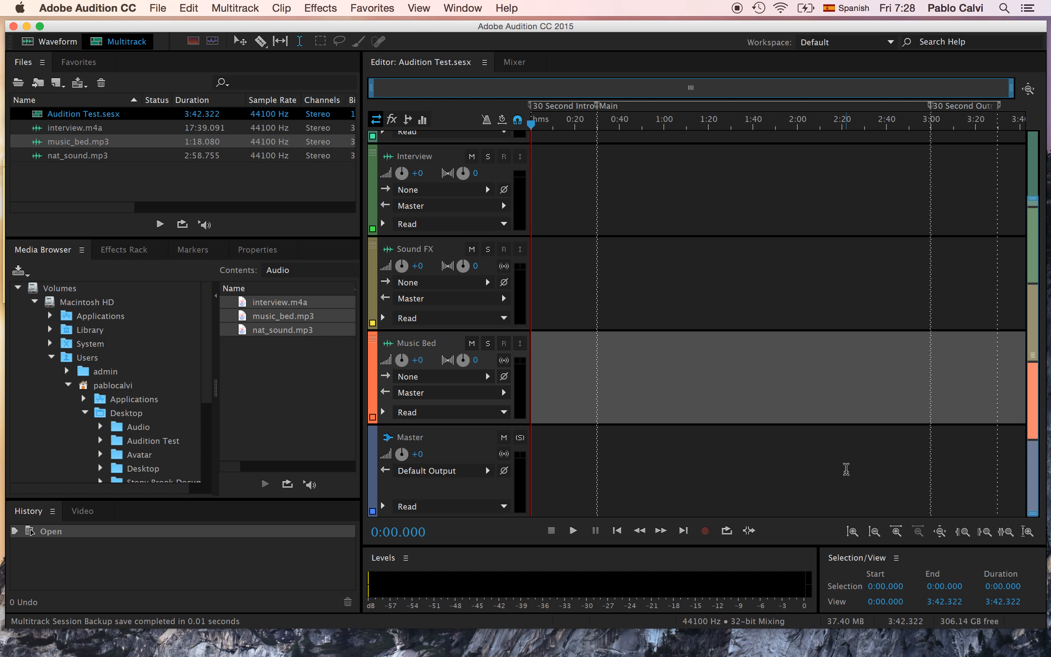
{"action": "scroll", "coordinate": [843, 411], "scroll_direction": "up", "scroll_amount": 3}
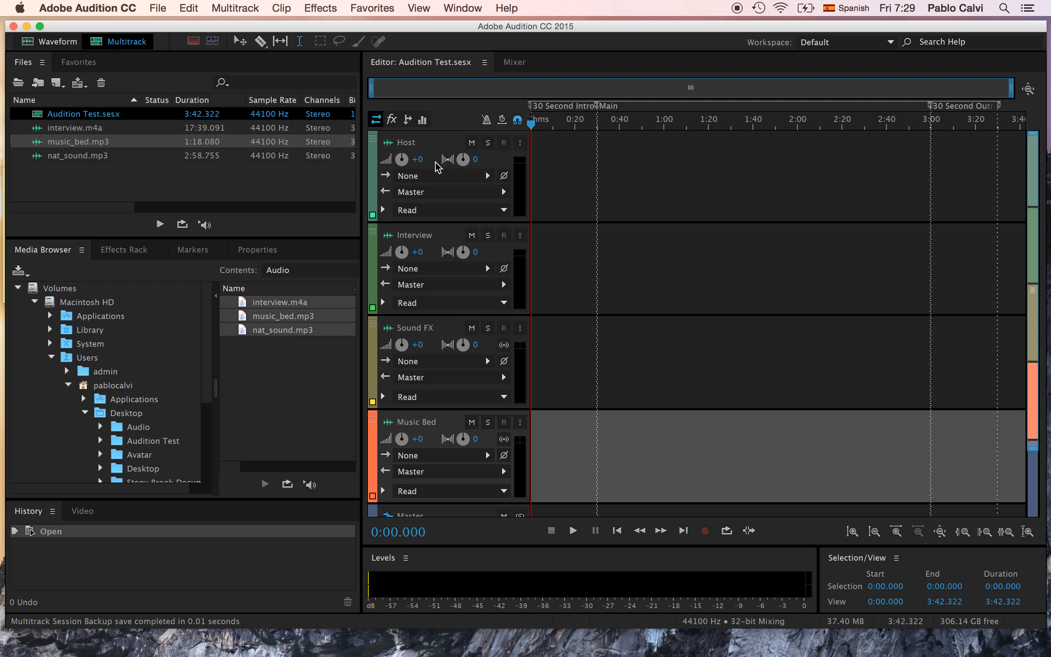
Add interview.m4a, music_bed.mp3 and nat_sound.mp3 at the start of the Interview, Music Bed and Sound FX tracks respectively.
{"action": "scroll", "coordinate": [433, 164], "scroll_direction": "up", "scroll_amount": 3}
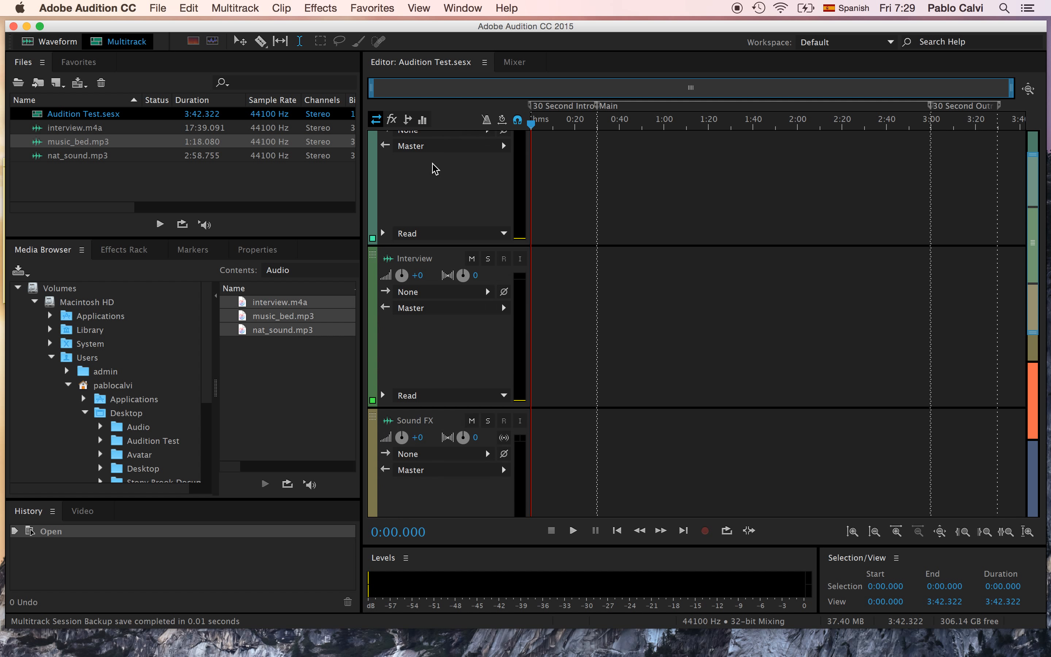
{"action": "scroll", "coordinate": [433, 164], "scroll_direction": "down", "scroll_amount": 3}
{"action": "scroll", "coordinate": [433, 164], "scroll_direction": "up", "scroll_amount": 3}
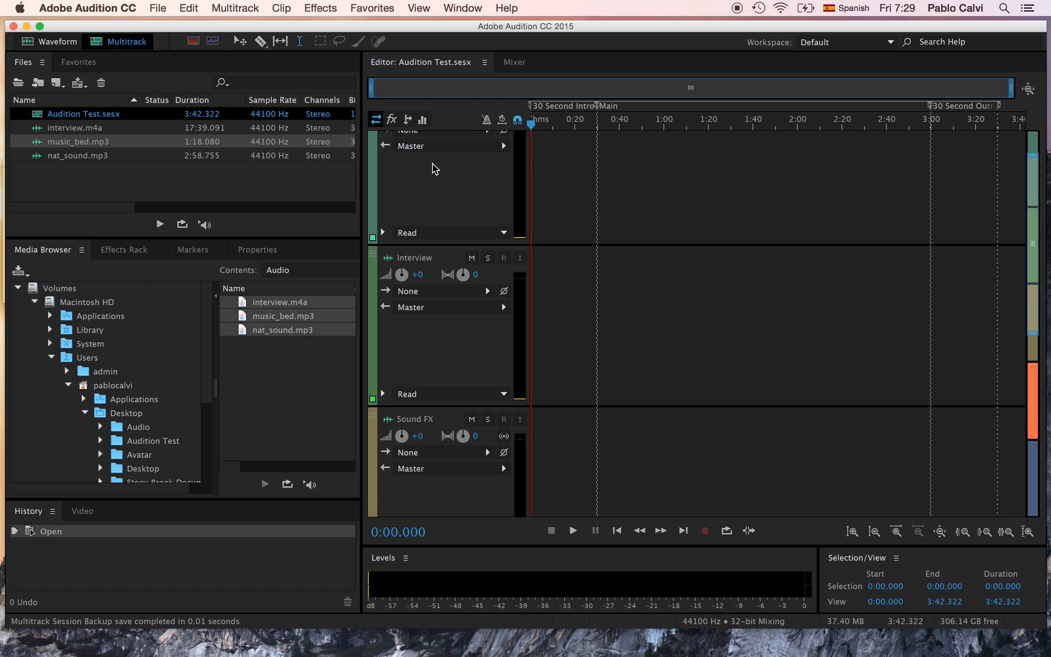
{"action": "scroll", "coordinate": [439, 166], "scroll_direction": "up", "scroll_amount": 2}
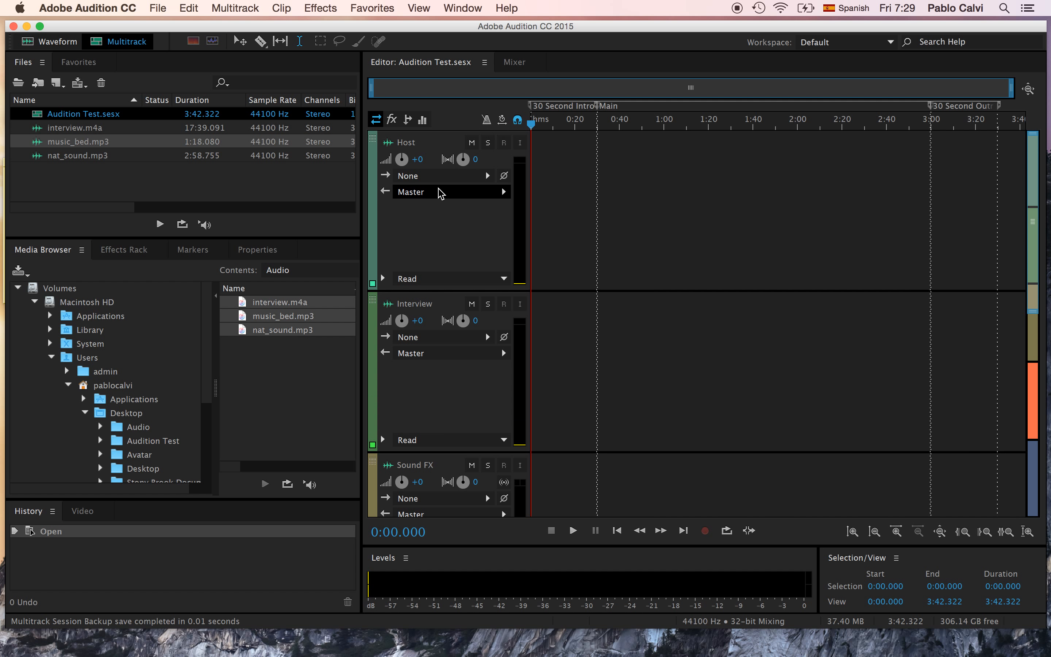
{"action": "scroll", "coordinate": [438, 192], "scroll_direction": "down", "scroll_amount": 2}
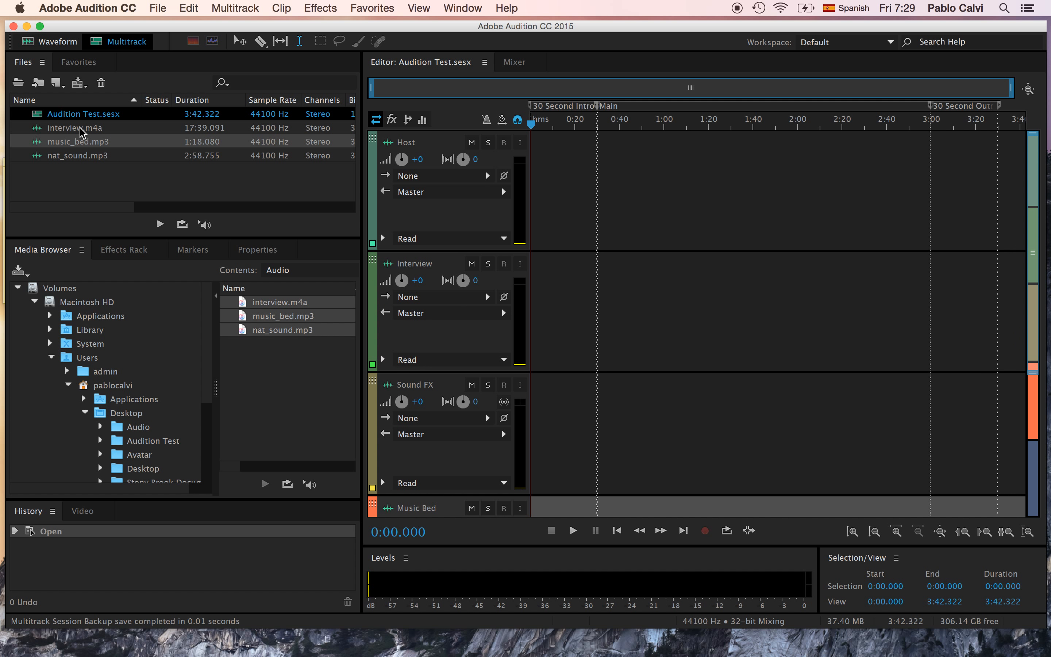
{"action": "left_click_drag", "start_coordinate": [79, 130], "coordinate": [524, 294]}
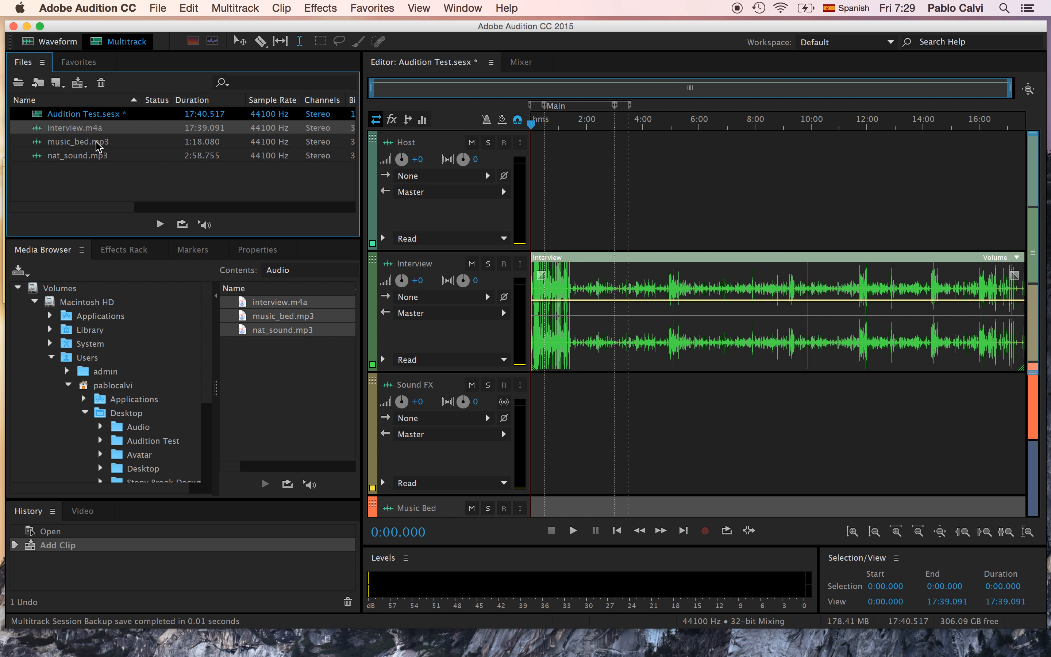
{"action": "scroll", "coordinate": [589, 400], "scroll_direction": "down", "scroll_amount": 3}
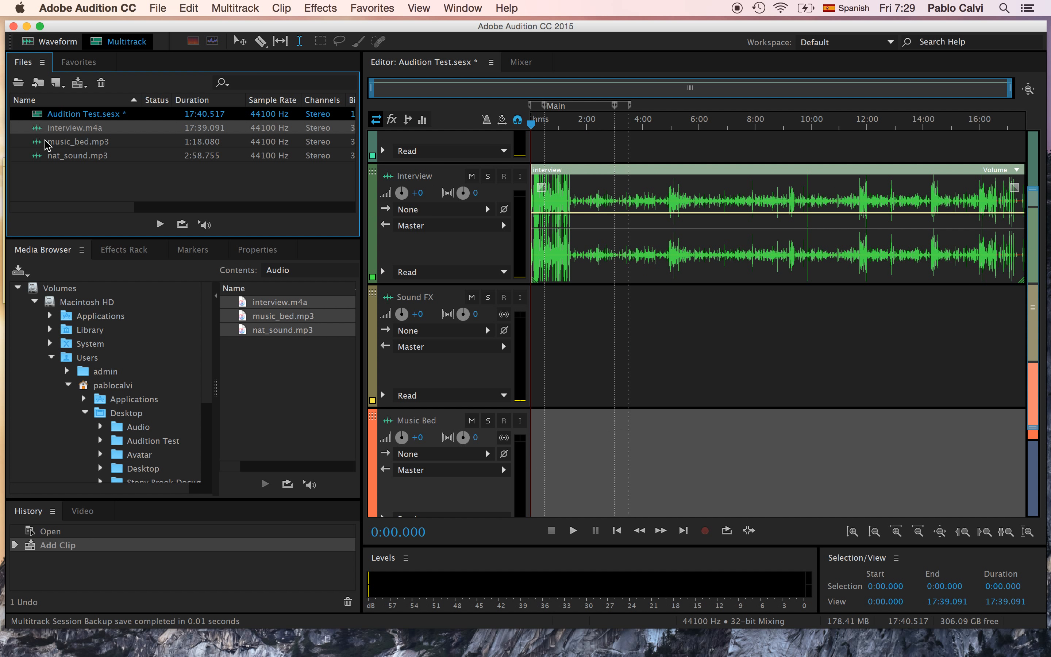
{"action": "left_click_drag", "start_coordinate": [47, 145], "coordinate": [529, 470]}
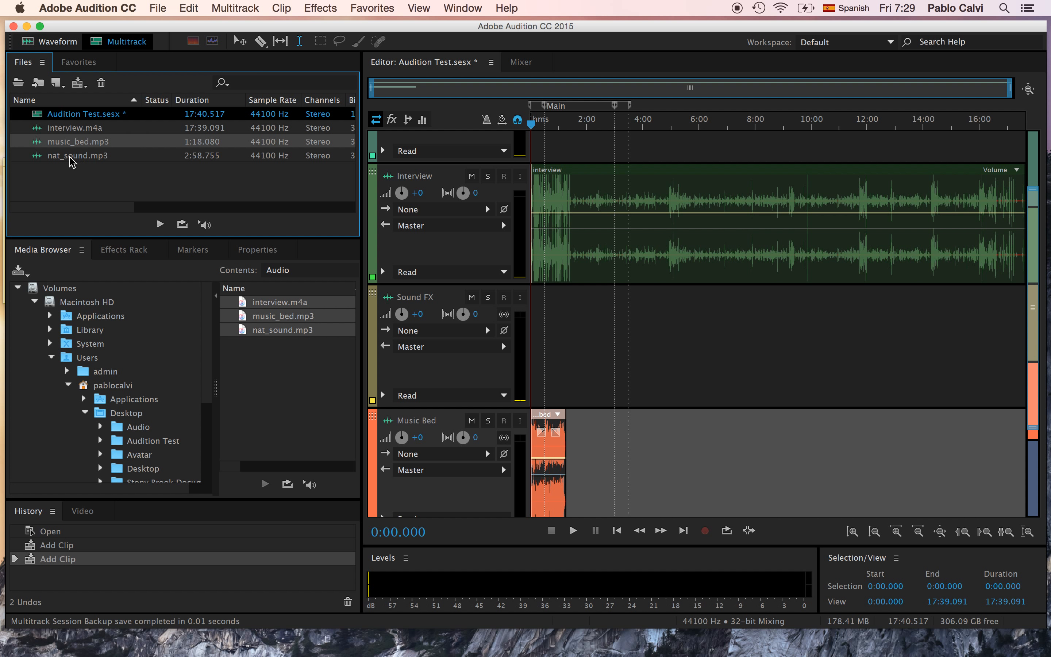
{"action": "left_click_drag", "start_coordinate": [48, 155], "coordinate": [480, 311]}
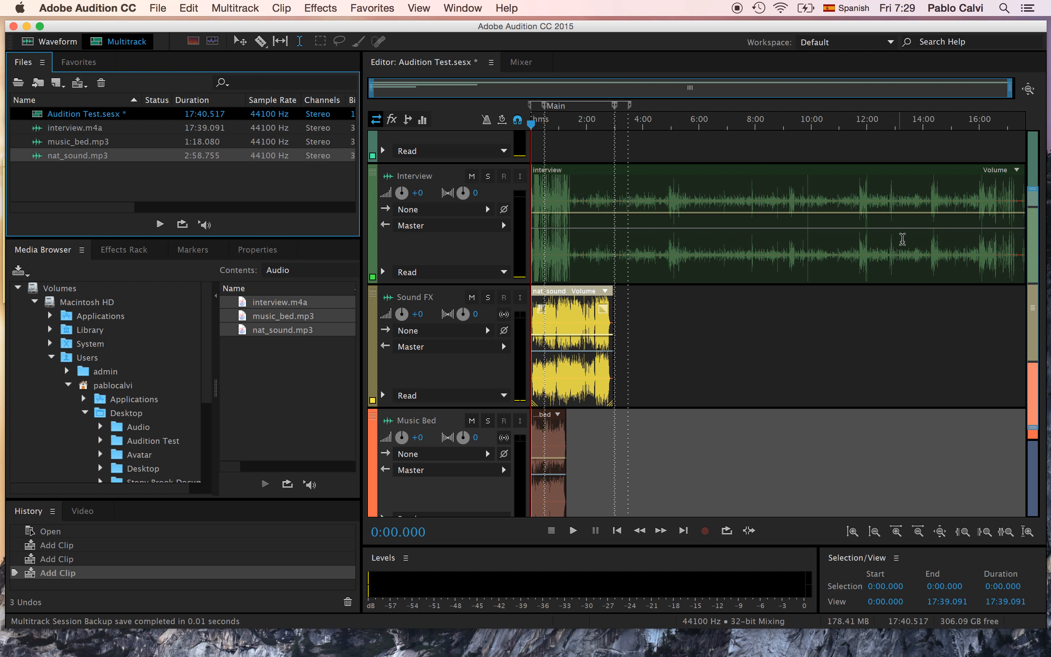
Play the multitrack session from the beginning and pause it at about 0:30.
{"action": "scroll", "coordinate": [700, 206], "scroll_direction": "up", "scroll_amount": 3}
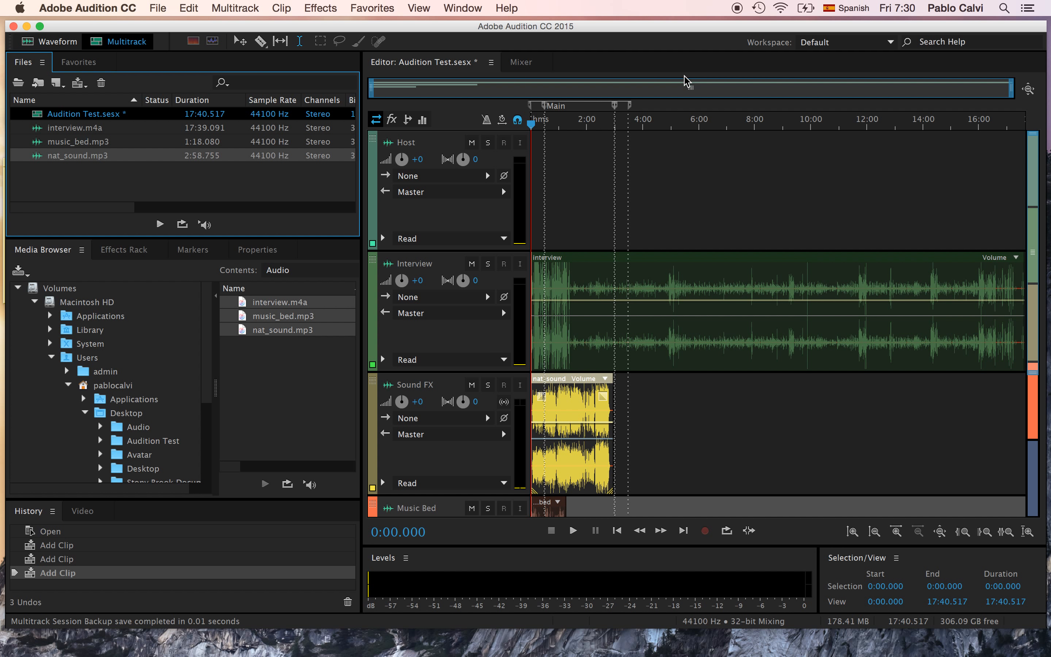
{"action": "scroll", "coordinate": [444, 167], "scroll_direction": "down", "scroll_amount": 3}
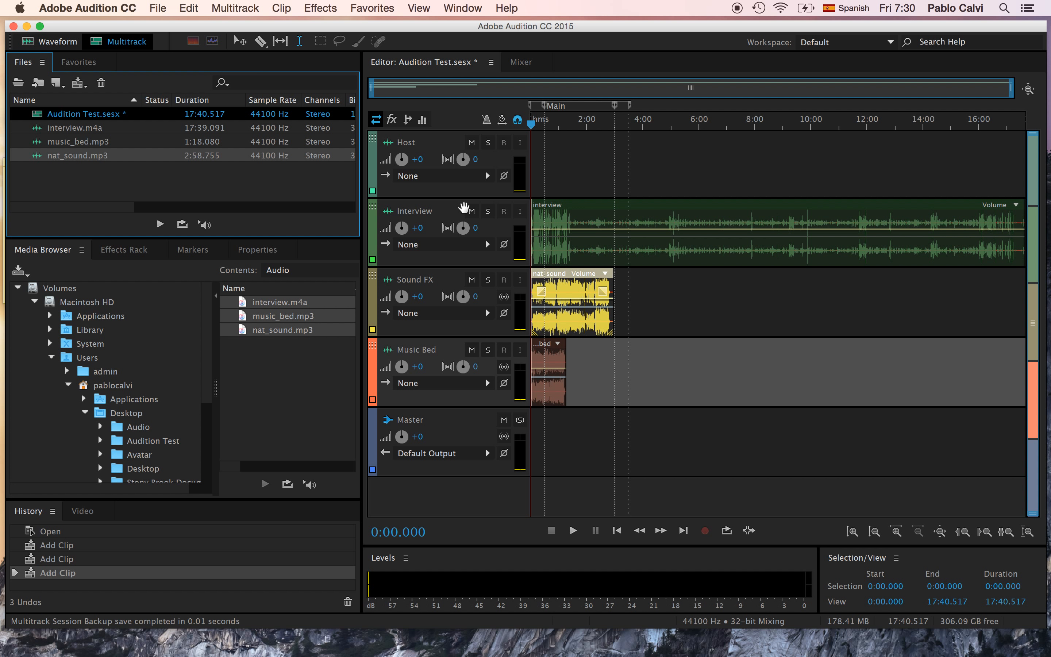
{"action": "left_click", "coordinate": [573, 531]}
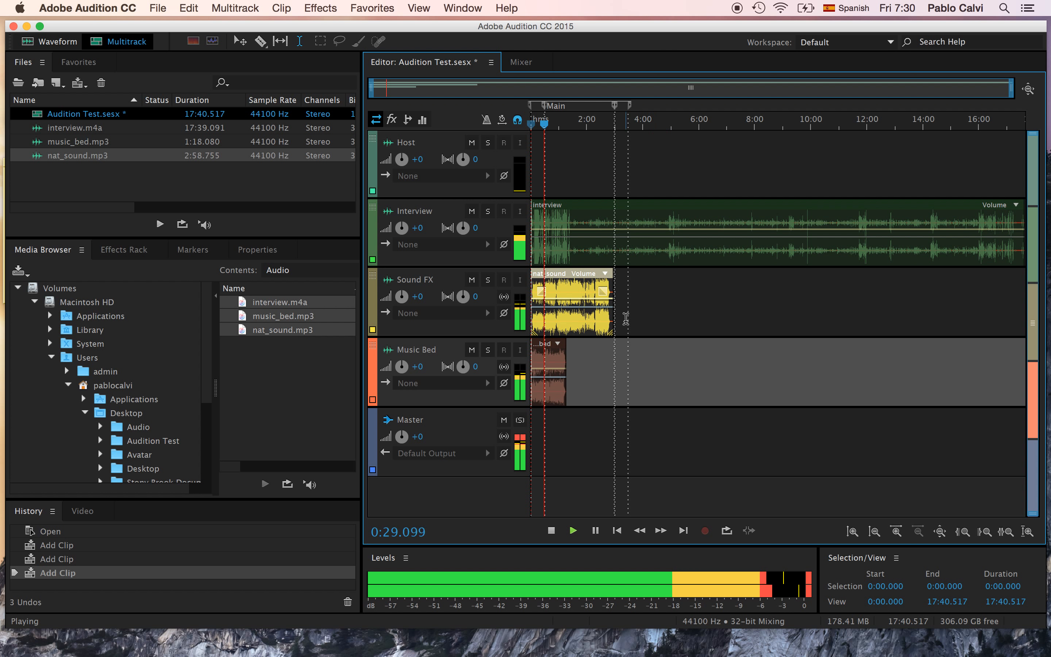
{"action": "left_click", "coordinate": [595, 530]}
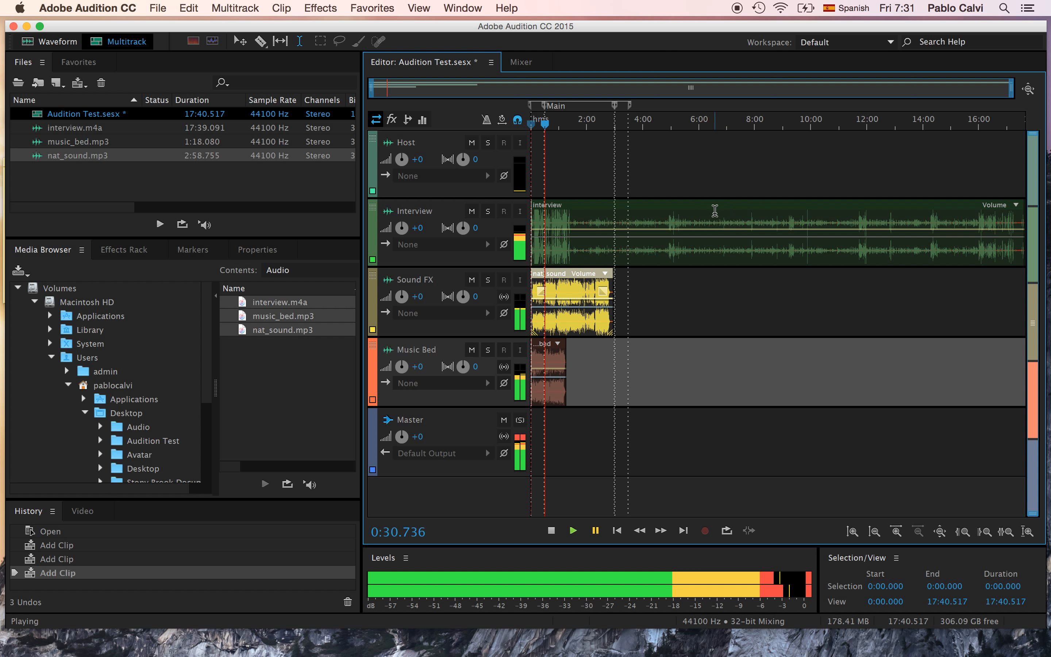
Move the nat_sound clip to start at about 5:00, trying it on the Interview track before returning it to Sound FX.
{"action": "left_click", "coordinate": [692, 90]}
{"action": "left_click_drag", "start_coordinate": [585, 278], "coordinate": [725, 258]}
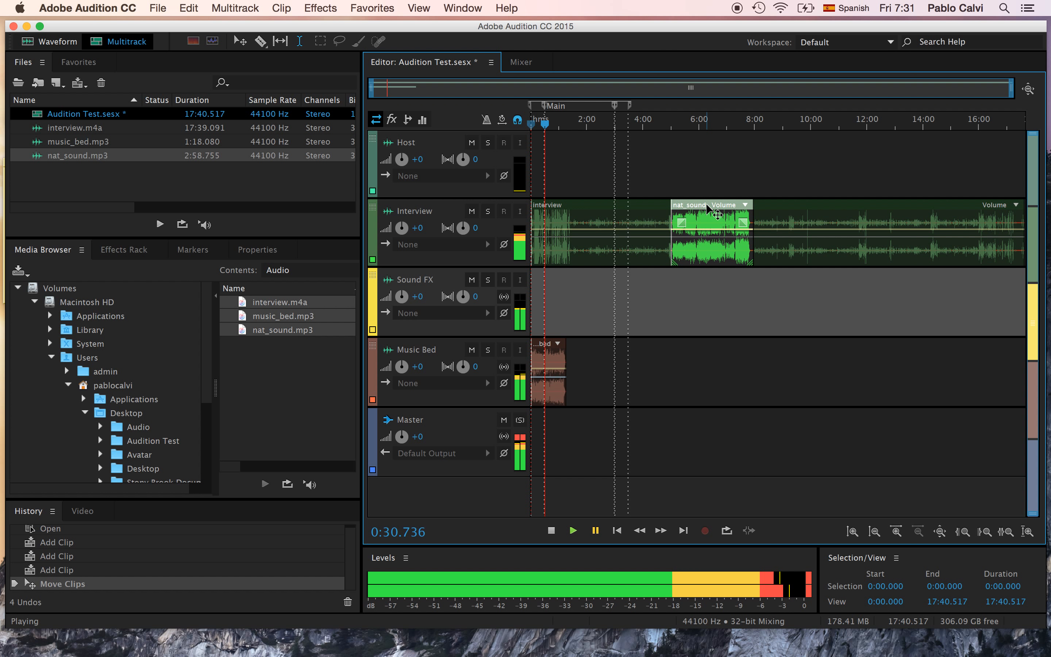
{"action": "left_click_drag", "start_coordinate": [707, 208], "coordinate": [707, 279]}
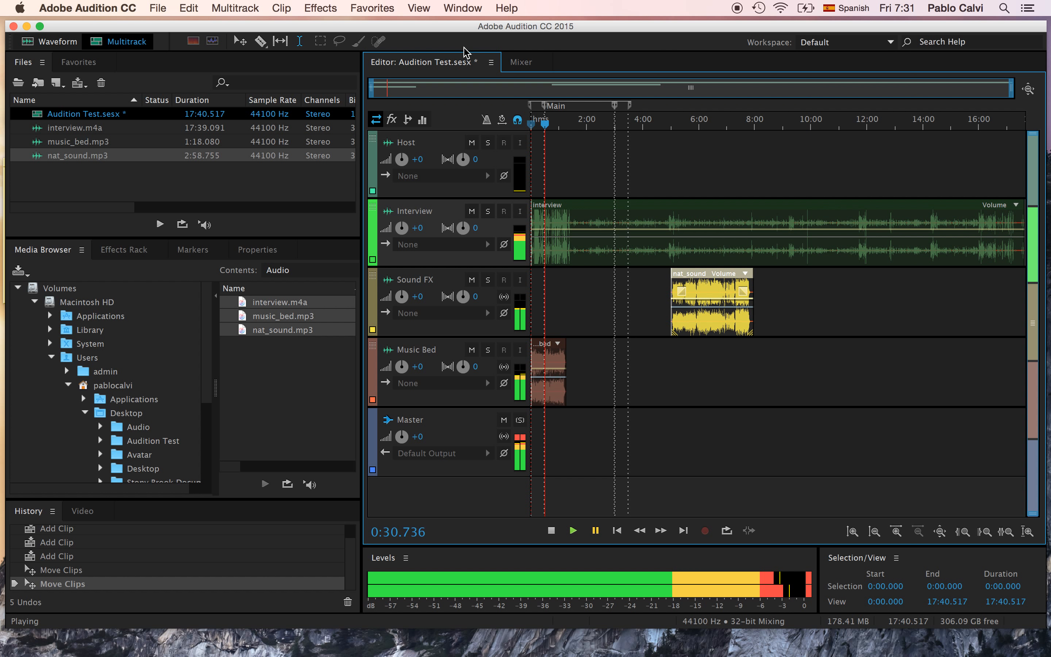
Split the interview clip at about 13:15 with the Razor tool.
{"action": "left_click", "coordinate": [260, 43]}
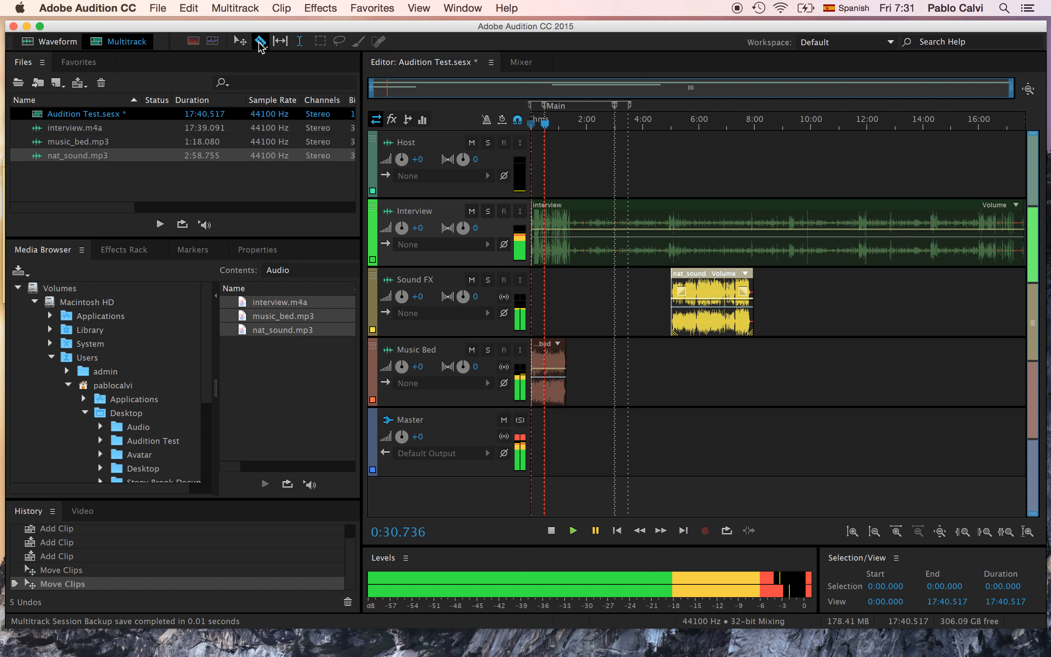
{"action": "left_click", "coordinate": [861, 207]}
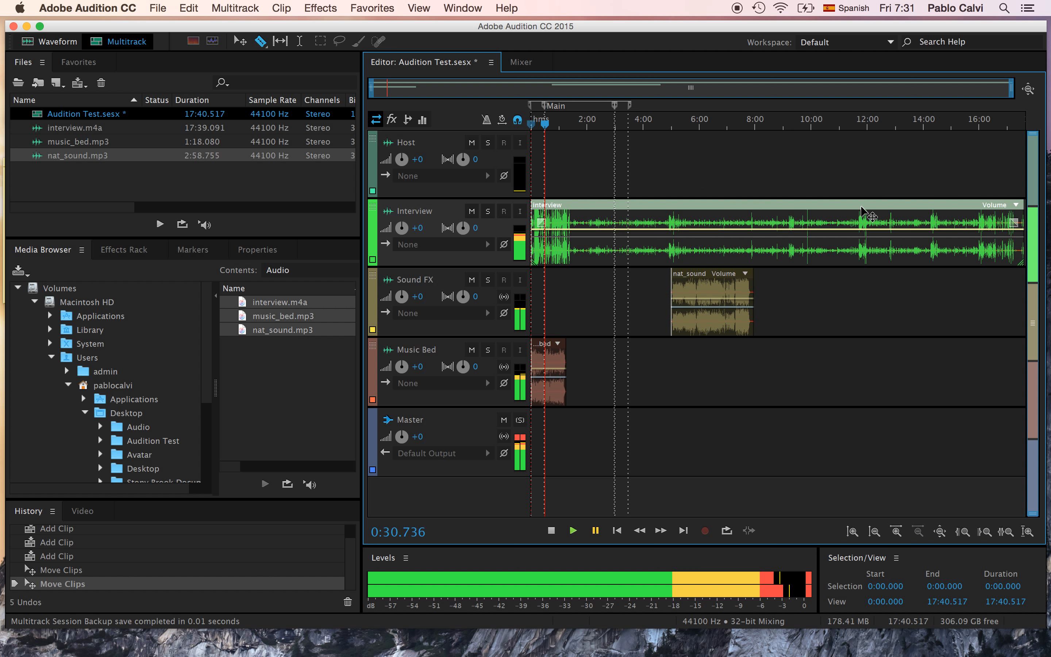
{"action": "left_click", "coordinate": [902, 219]}
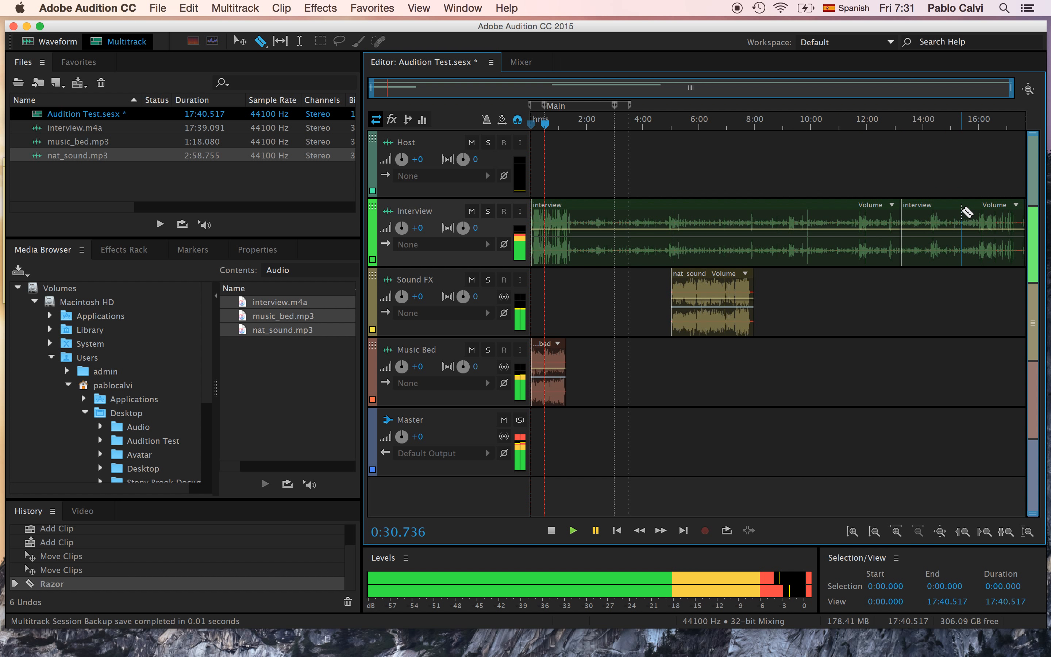
Delete the interview section after the cut and trim the remaining interview clip to end at about 10:00.
{"action": "left_click", "coordinate": [240, 40]}
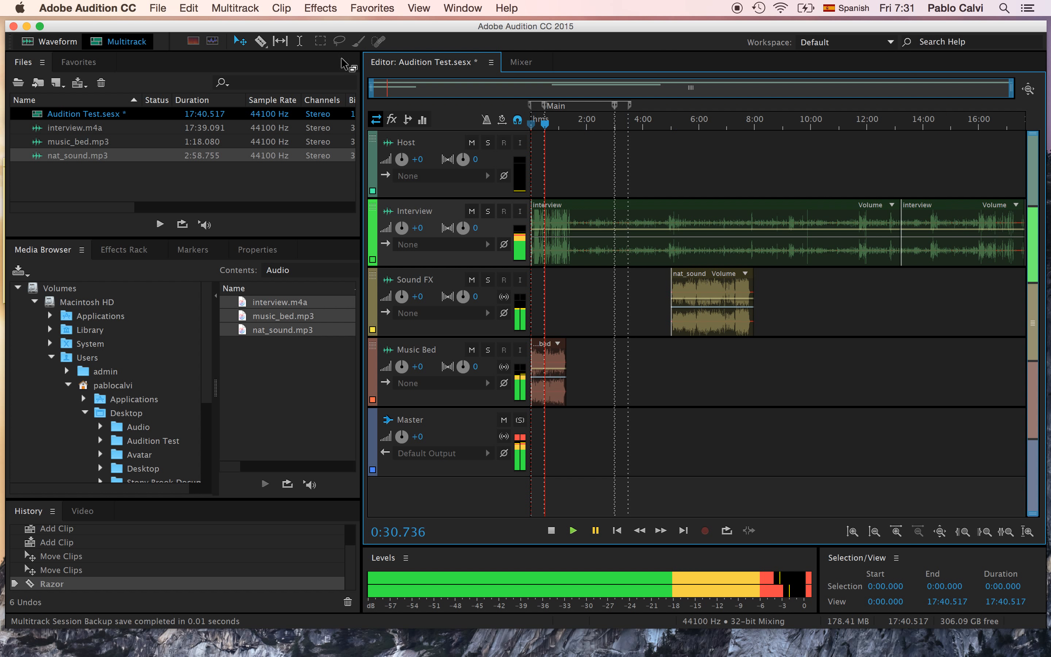
{"action": "left_click", "coordinate": [946, 206]}
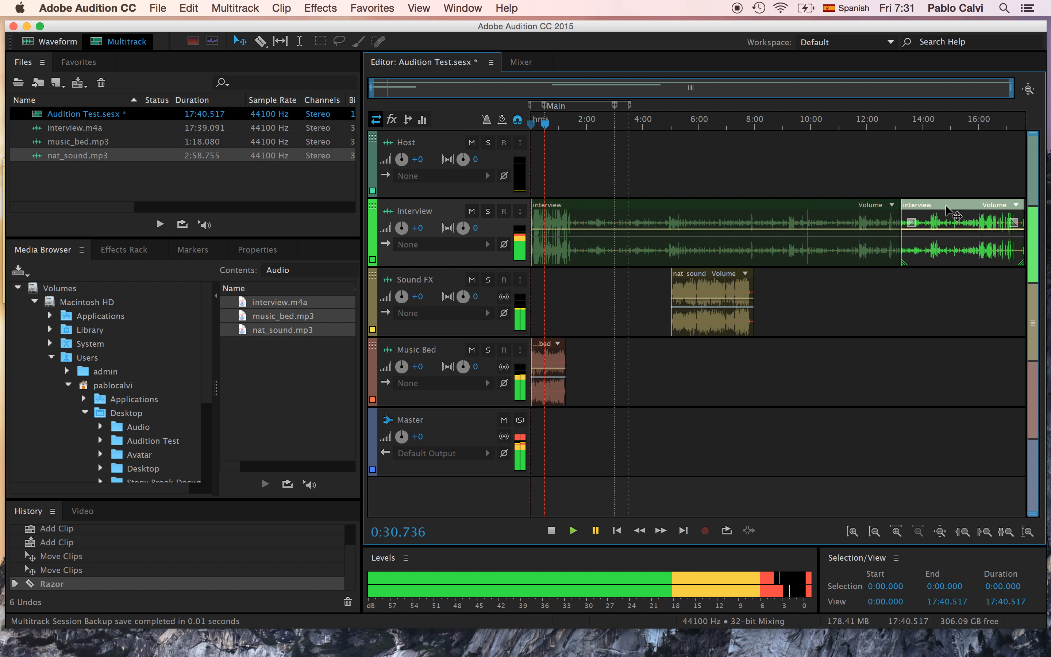
{"action": "key", "text": "Delete"}
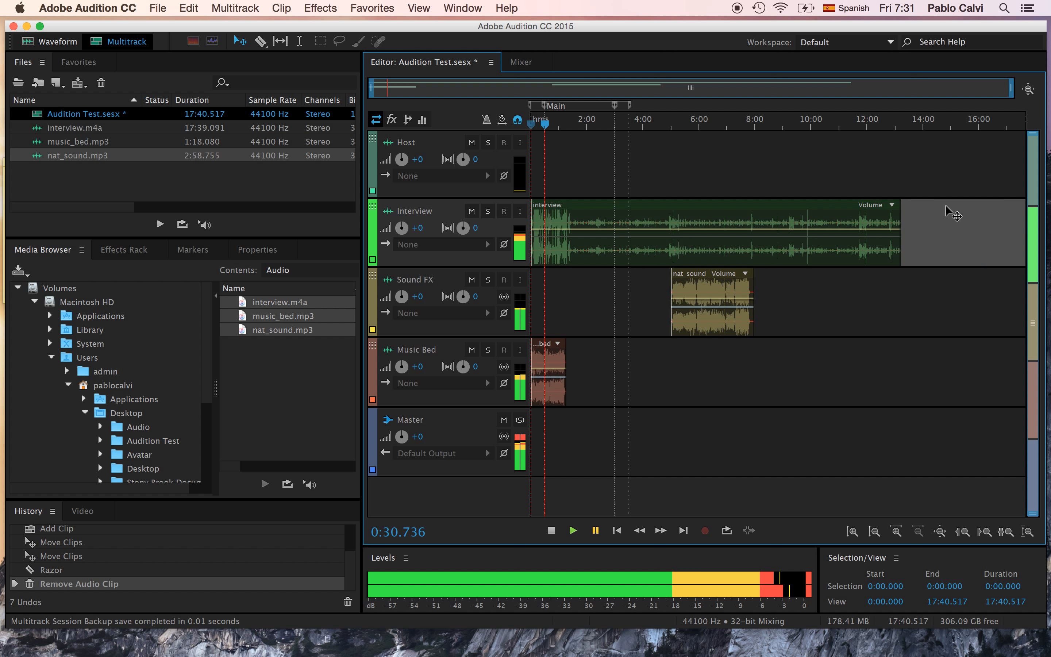
{"action": "left_click", "coordinate": [297, 42]}
{"action": "left_click_drag", "start_coordinate": [900, 237], "coordinate": [811, 235]}
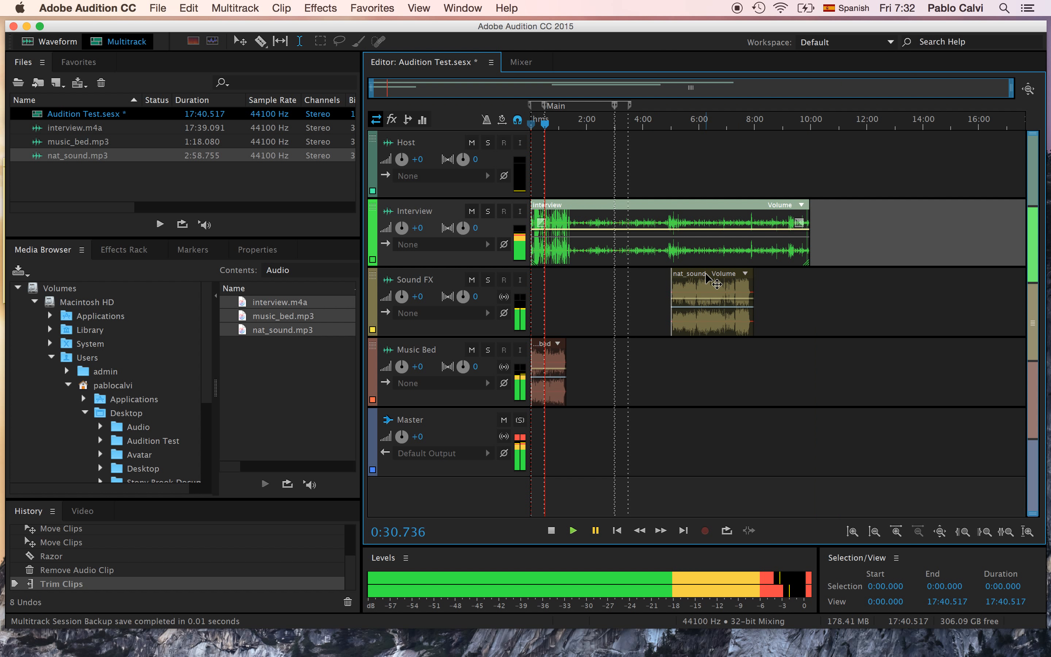
Move the nat_sound clip to the start of the Sound FX track and the music_bed clip to end at about 3:00.
{"action": "left_click_drag", "start_coordinate": [707, 278], "coordinate": [840, 300]}
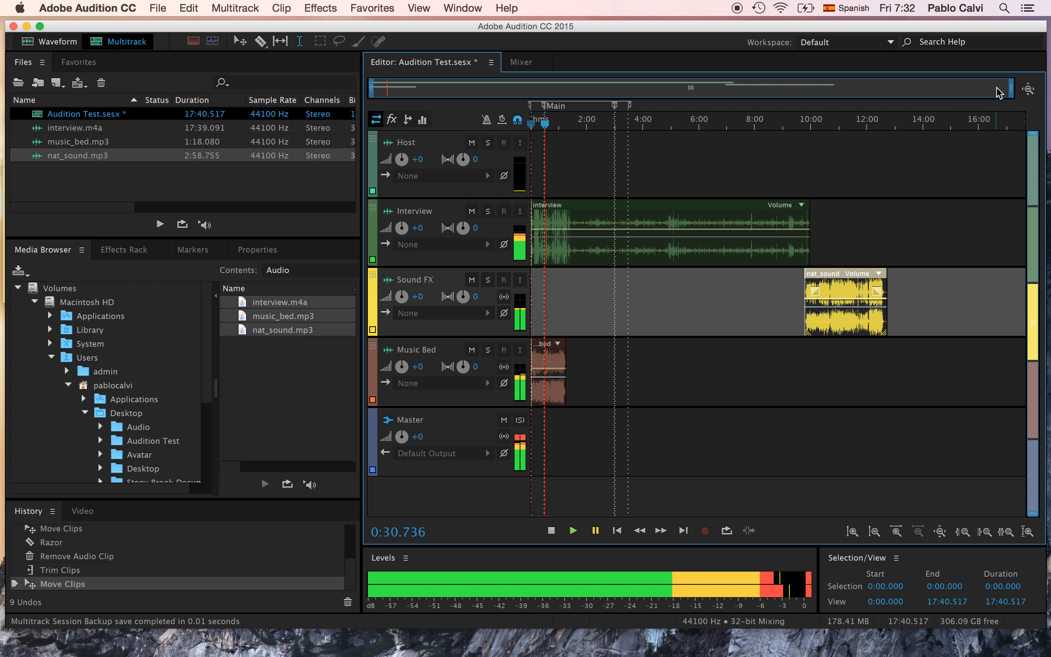
{"action": "left_click_drag", "start_coordinate": [1010, 88], "coordinate": [584, 89]}
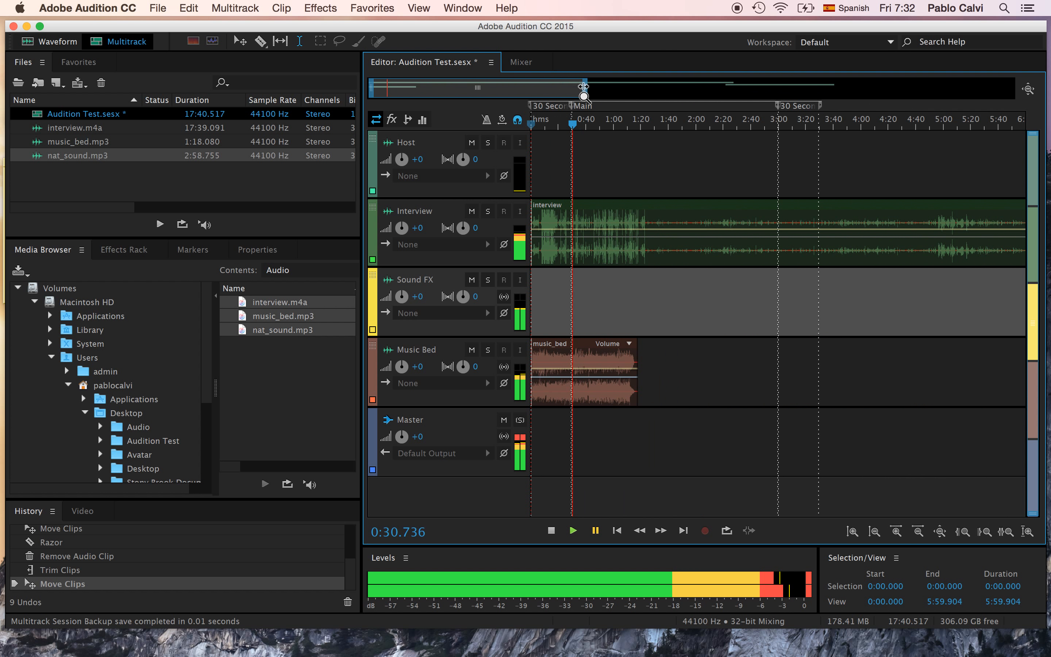
{"action": "left_click_drag", "start_coordinate": [478, 88], "coordinate": [436, 130]}
{"action": "left_click_drag", "start_coordinate": [585, 89], "coordinate": [852, 86]}
{"action": "left_click_drag", "start_coordinate": [947, 273], "coordinate": [576, 274]}
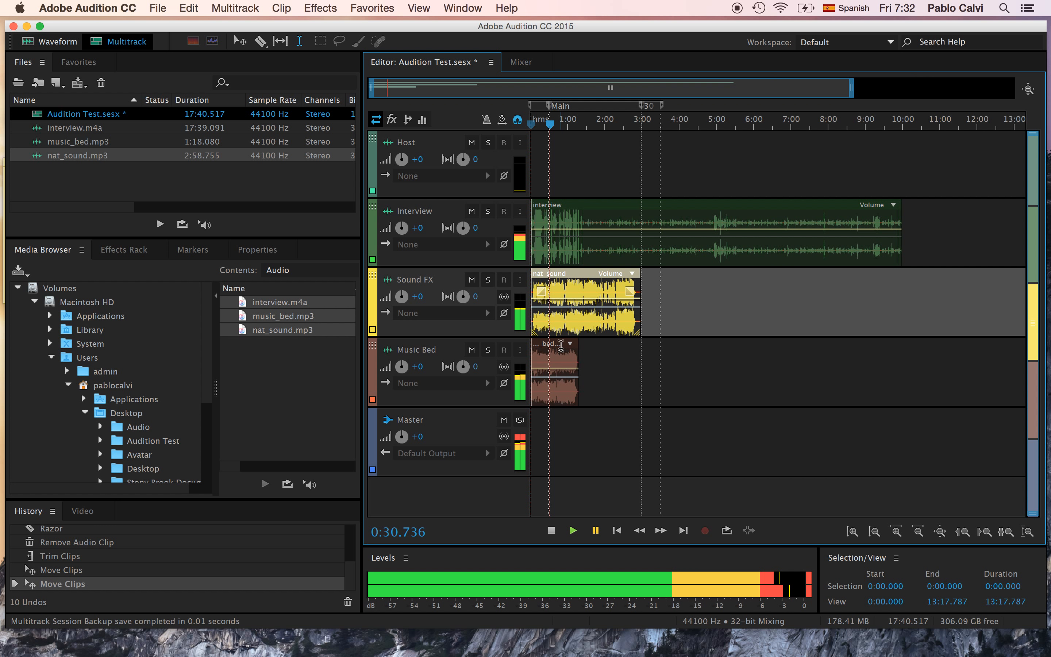
{"action": "left_click_drag", "start_coordinate": [560, 345], "coordinate": [622, 346]}
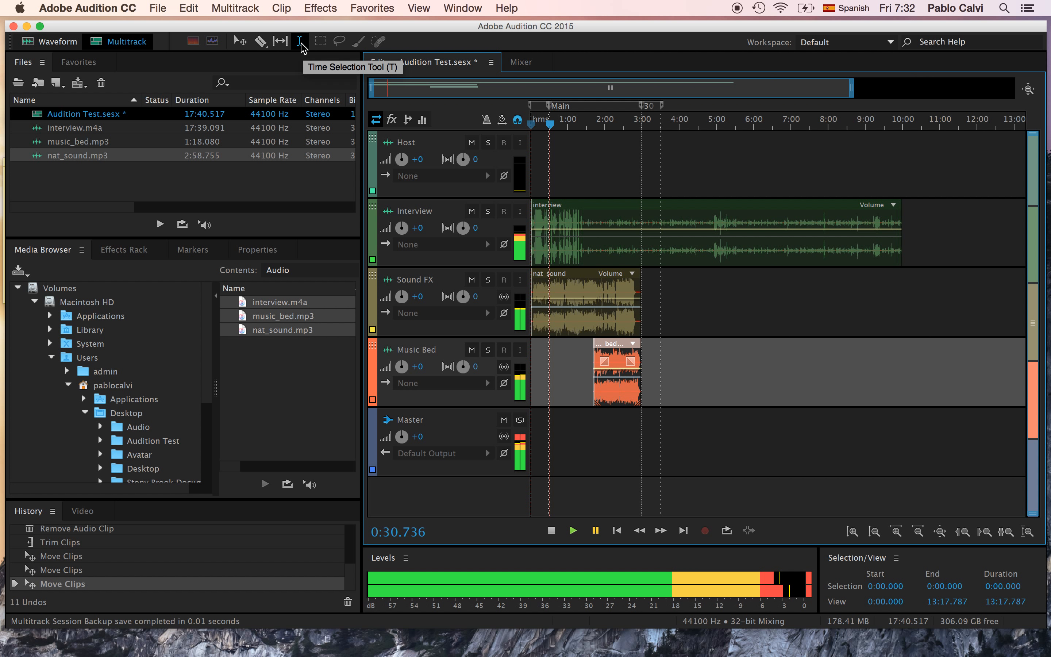
Cut the ranges 6:24.791 to 7:00.000 and 3:30.000 to 4:00.000 out of the interview clip, leaving gaps.
{"action": "left_click", "coordinate": [720, 217]}
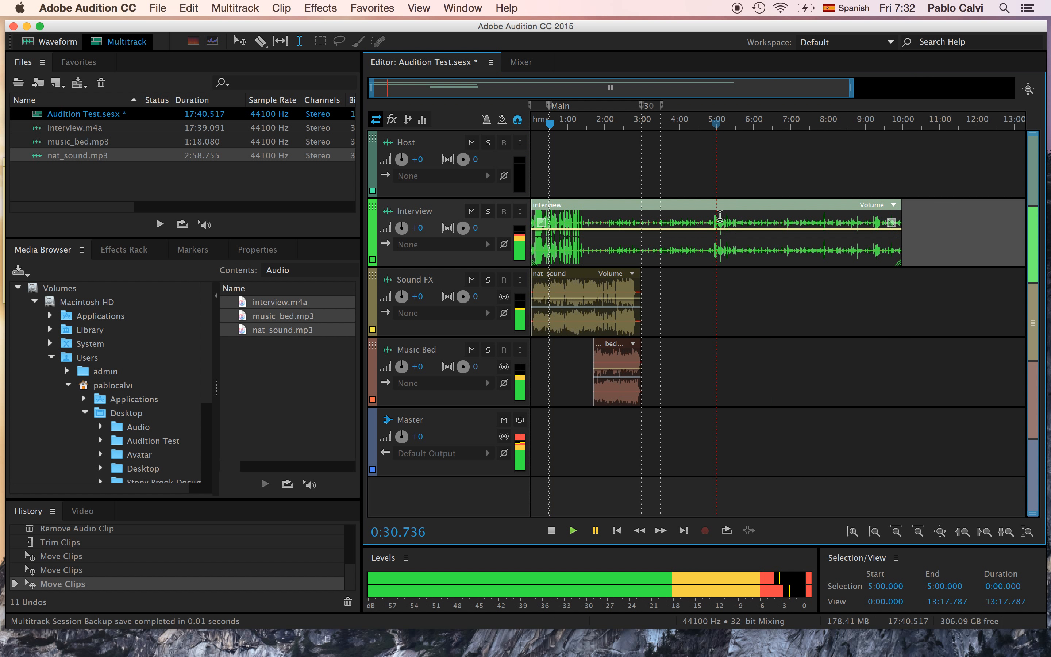
{"action": "left_click", "coordinate": [729, 231]}
{"action": "left_click_drag", "start_coordinate": [729, 212], "coordinate": [772, 215]}
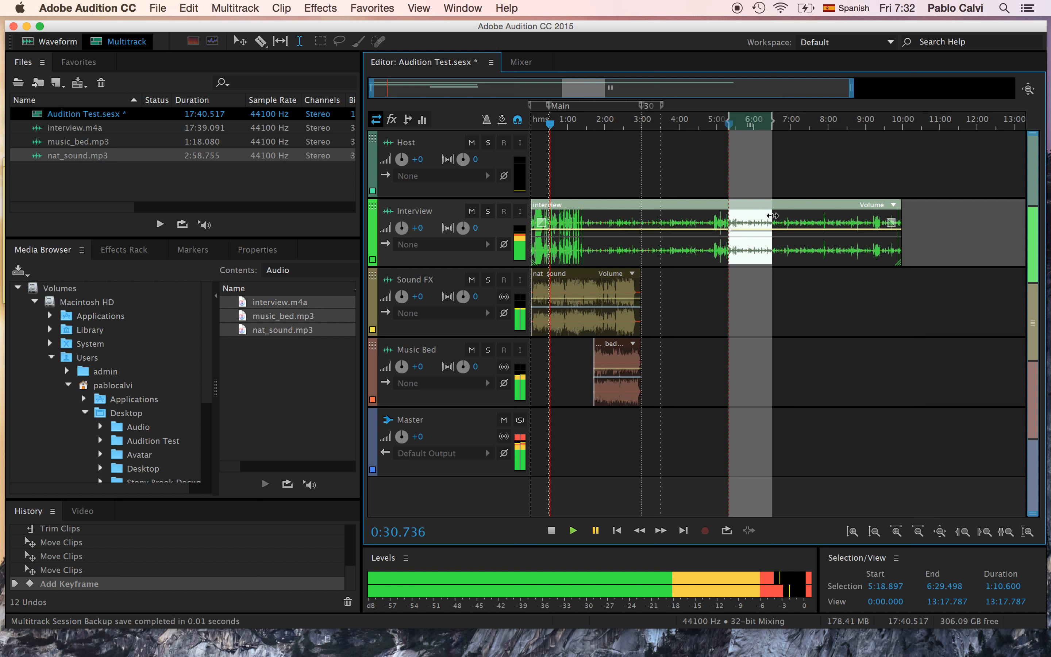
{"action": "left_click_drag", "start_coordinate": [594, 282], "coordinate": [613, 282]}
{"action": "left_click_drag", "start_coordinate": [769, 233], "coordinate": [791, 232]}
{"action": "key", "text": "Delete"}
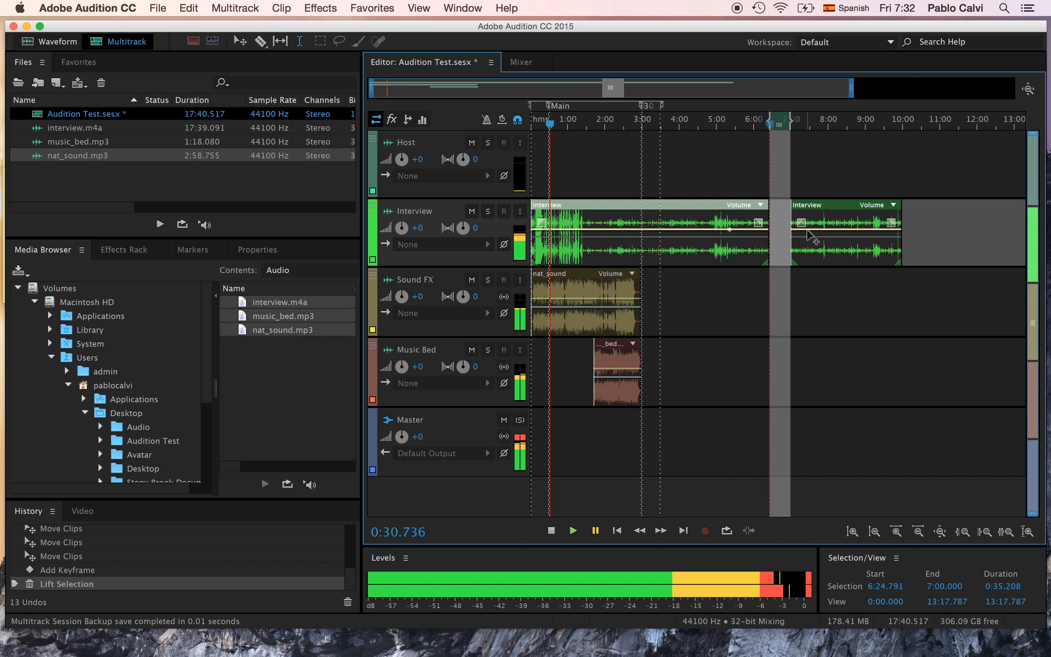
{"action": "left_click_drag", "start_coordinate": [661, 223], "coordinate": [678, 224]}
{"action": "key", "text": "Delete"}
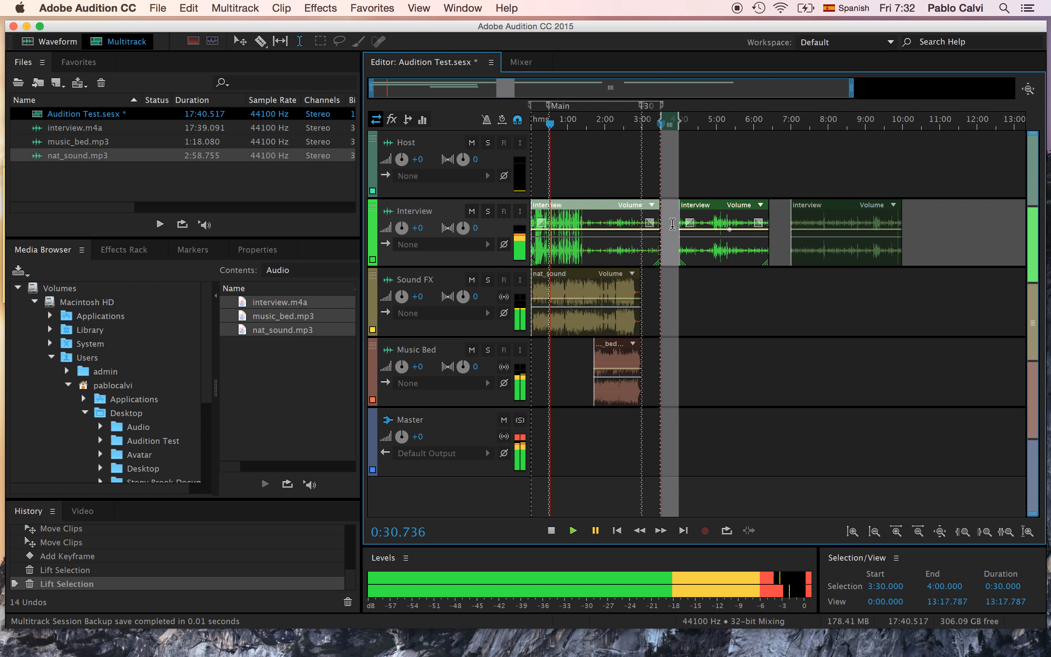
Move nat_sound to start at about 0:30, the second interview clip at about 4:12 and the third at about 7:28.
{"action": "left_click", "coordinate": [585, 275]}
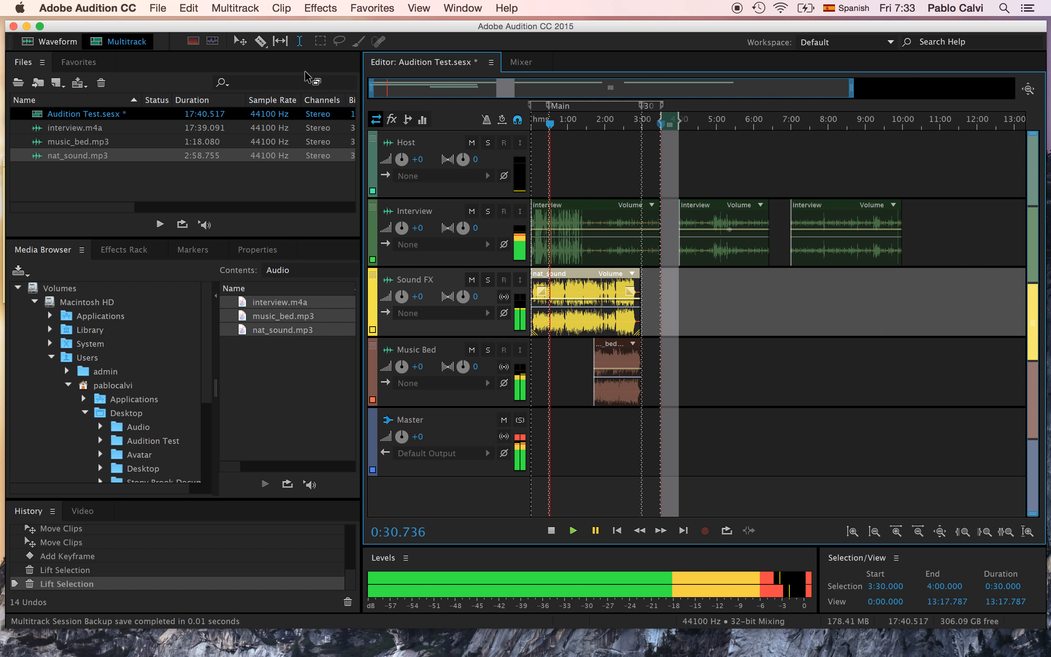
{"action": "left_click", "coordinate": [240, 40]}
{"action": "mouse_move", "coordinate": [574, 274]}
{"action": "left_mouse_down"}
{"action": "mouse_move", "coordinate": [687, 275]}
{"action": "mouse_move", "coordinate": [595, 279]}
{"action": "left_mouse_up"}
{"action": "left_click_drag", "start_coordinate": [719, 203], "coordinate": [726, 202]}
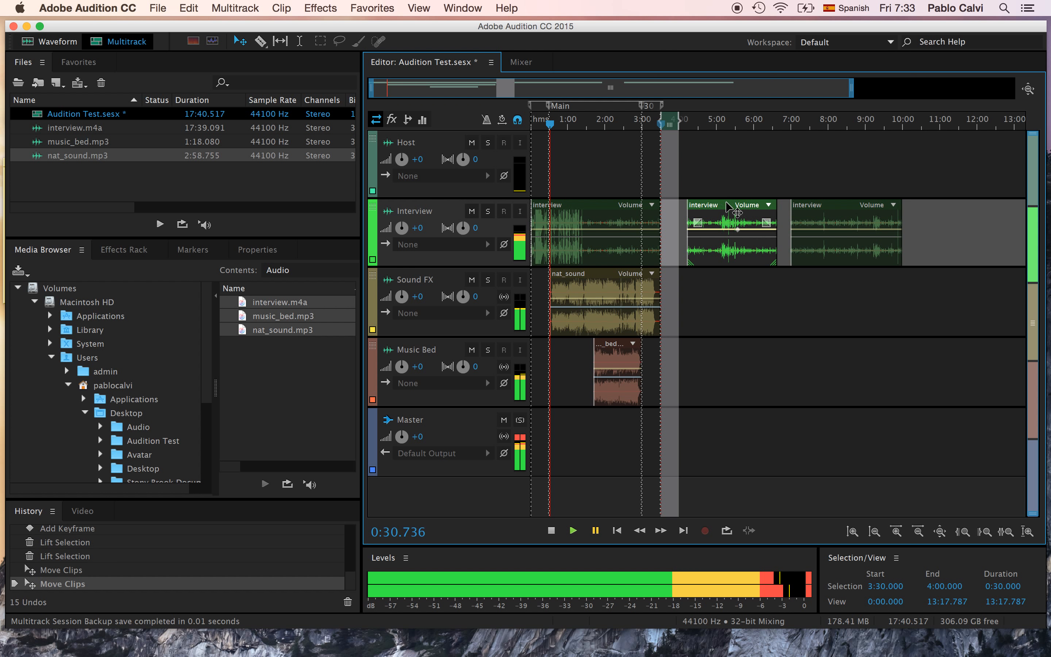
{"action": "left_click_drag", "start_coordinate": [838, 208], "coordinate": [857, 209]}
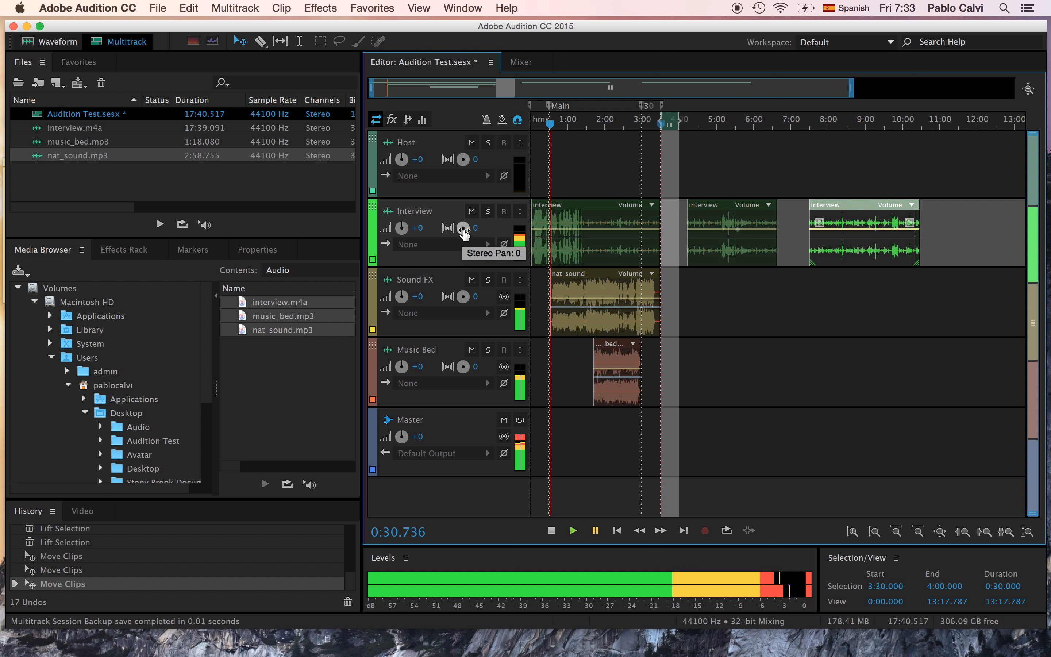
Try panning the Interview track left to about L7.2 and reset its stereo pan to 0.
{"action": "left_click_drag", "start_coordinate": [464, 233], "coordinate": [442, 230]}
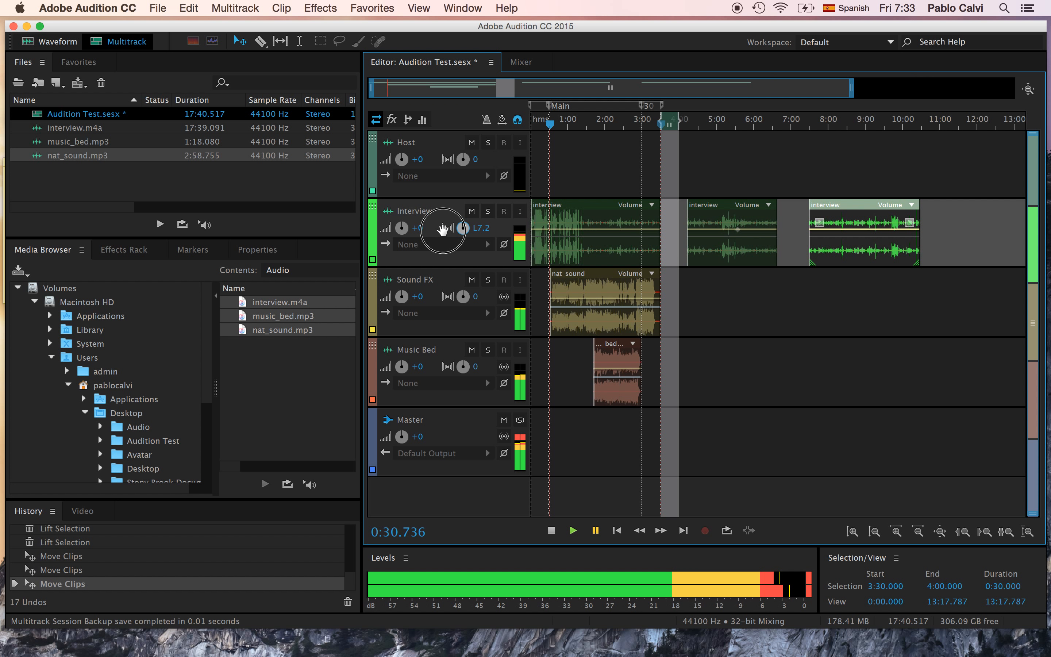
{"action": "mouse_move", "coordinate": [442, 229]}
{"action": "left_mouse_down"}
{"action": "mouse_move", "coordinate": [416, 230]}
{"action": "mouse_move", "coordinate": [456, 232]}
{"action": "left_mouse_up"}
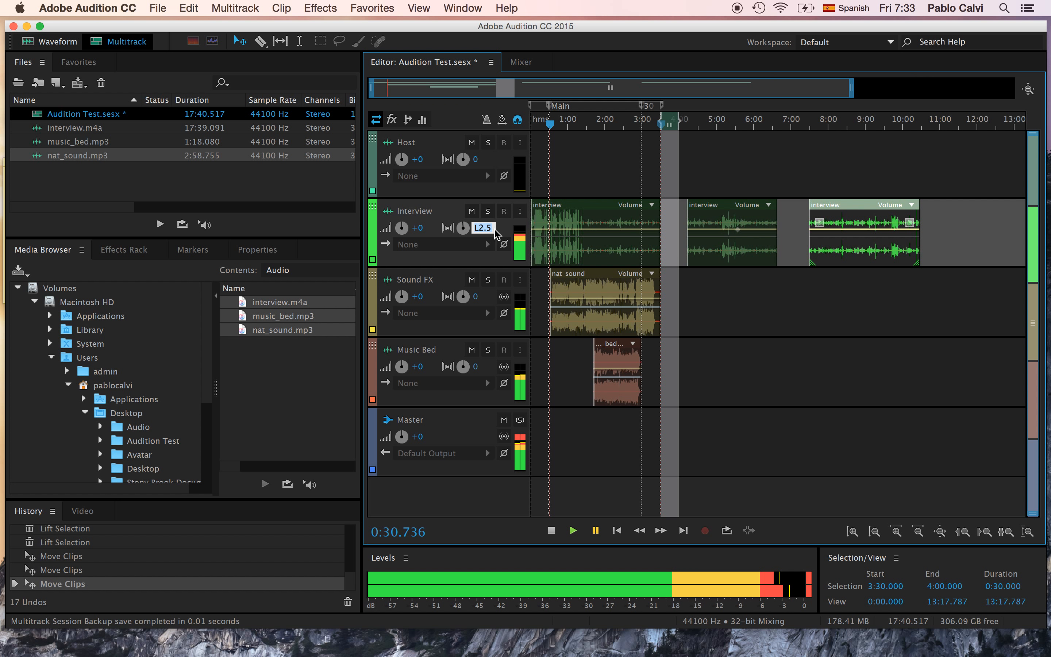
{"action": "type", "text": "0"}
{"action": "key", "text": "Return"}
Try raising the Interview track's volume to about +14.4 and reset it to 0.
{"action": "left_click_drag", "start_coordinate": [403, 234], "coordinate": [432, 238]}
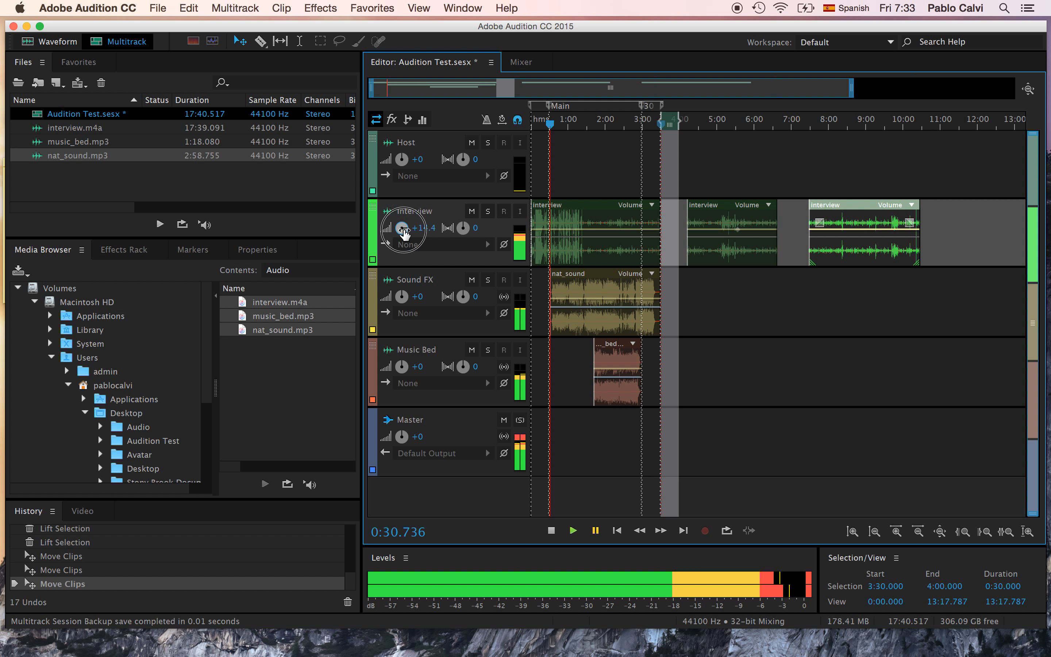
{"action": "mouse_move", "coordinate": [404, 233]}
{"action": "left_mouse_down"}
{"action": "mouse_move", "coordinate": [374, 237]}
{"action": "mouse_move", "coordinate": [406, 228]}
{"action": "mouse_move", "coordinate": [369, 226]}
{"action": "mouse_move", "coordinate": [417, 228]}
{"action": "mouse_move", "coordinate": [357, 234]}
{"action": "mouse_move", "coordinate": [419, 232]}
{"action": "left_mouse_up"}
{"action": "left_click", "coordinate": [418, 229]}
{"action": "type", "text": "0"}
{"action": "left_click_drag", "start_coordinate": [404, 234], "coordinate": [404, 234]}
Mute the Sound FX, Music Bed and Host tracks and play the session from about 0:40 to about 0:46.
{"action": "left_click", "coordinate": [585, 126]}
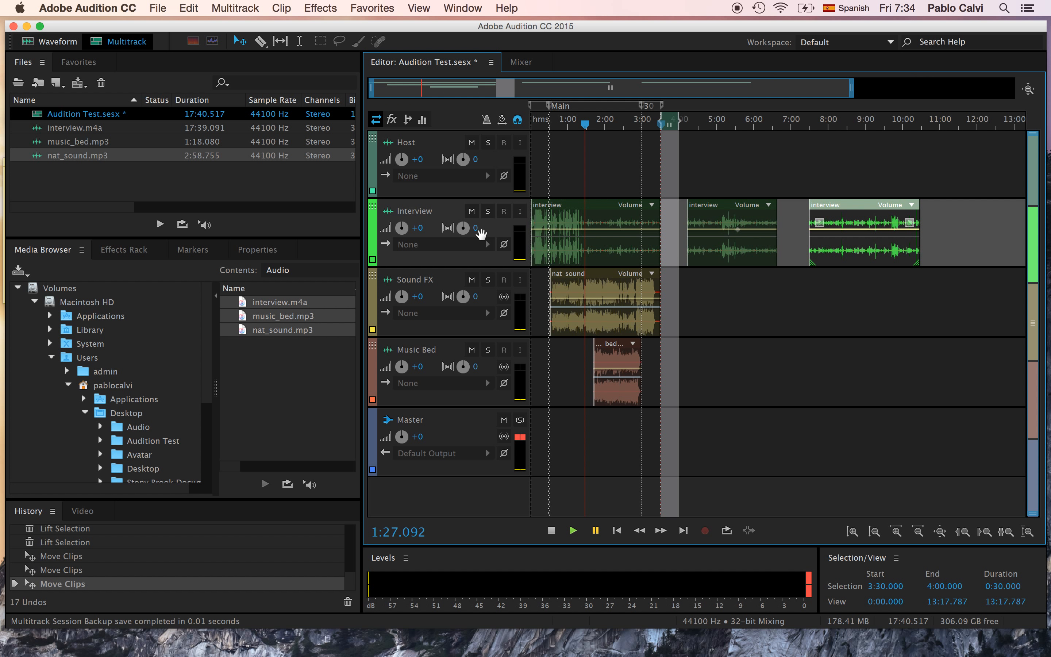
{"action": "left_click", "coordinate": [472, 279]}
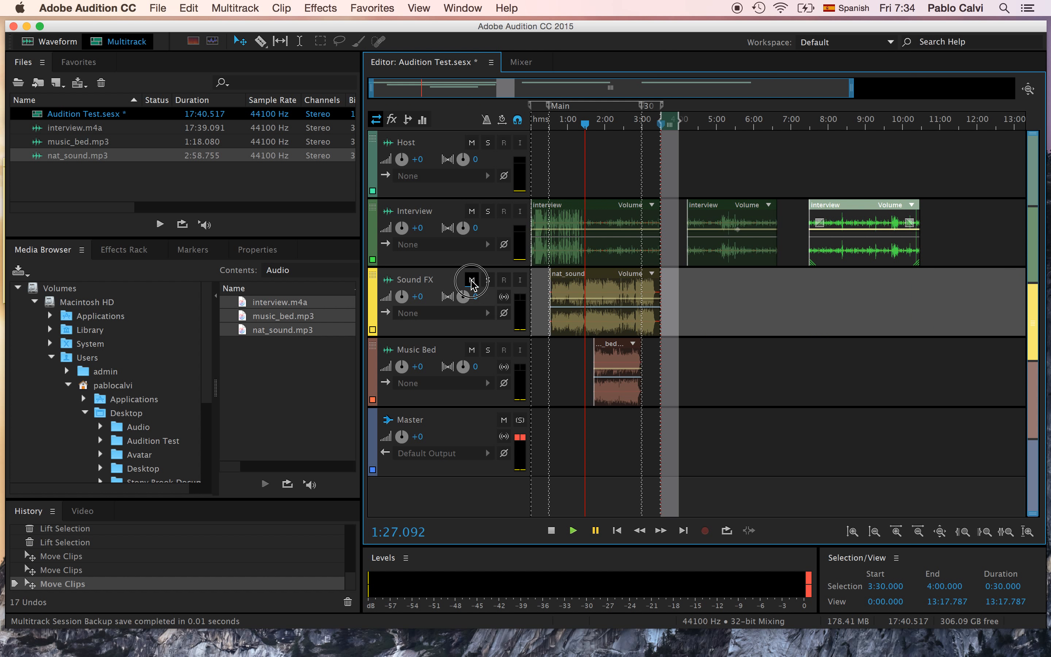
{"action": "left_click", "coordinate": [471, 350]}
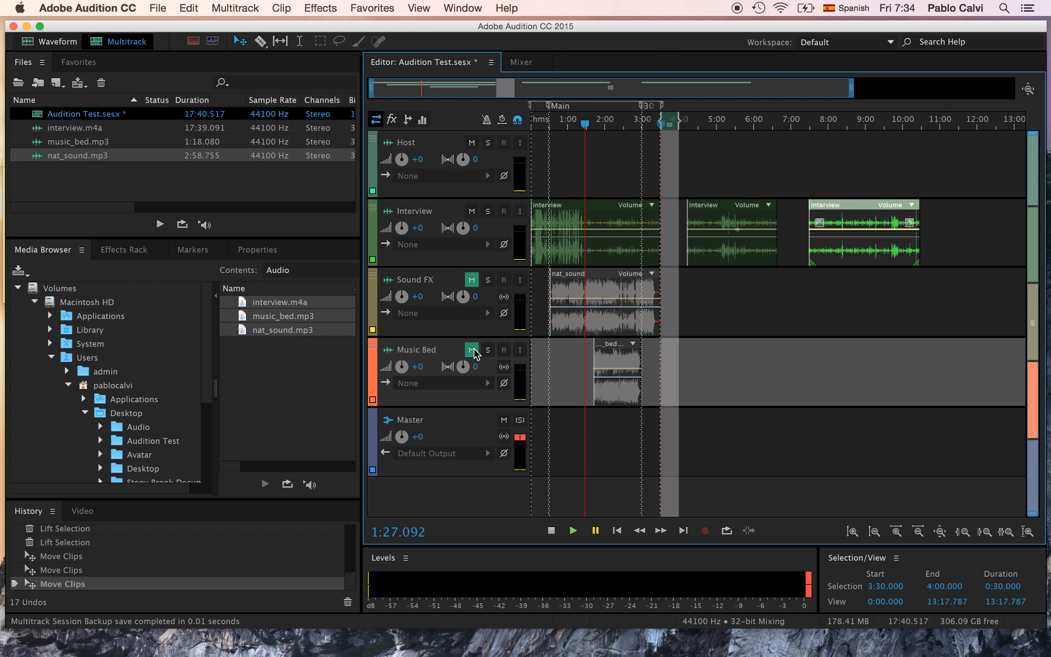
{"action": "left_click", "coordinate": [472, 142]}
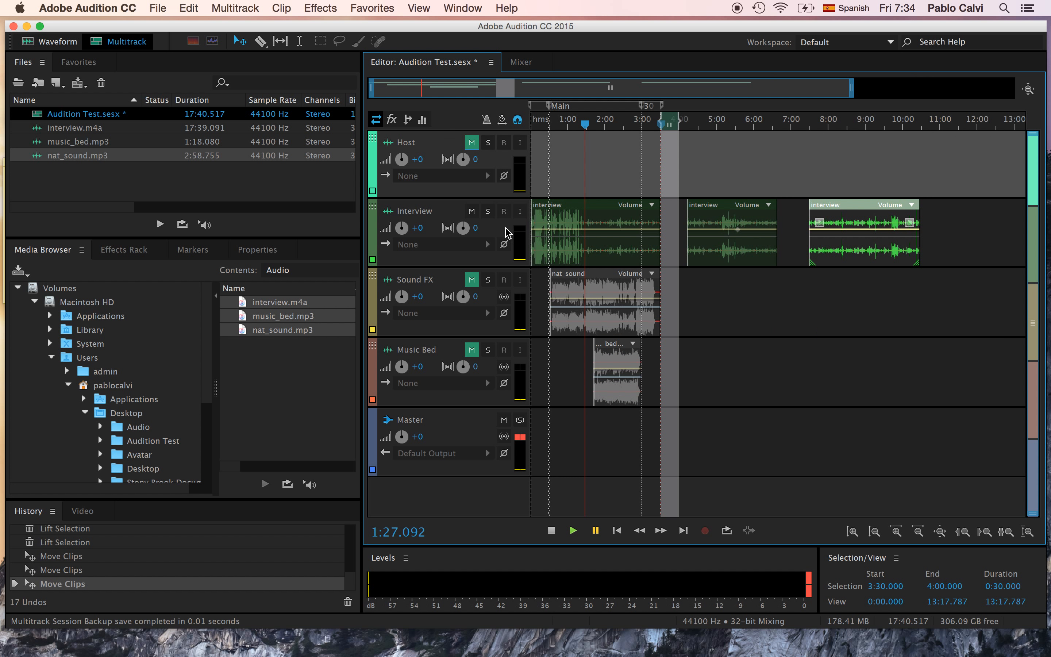
{"action": "left_click", "coordinate": [557, 124]}
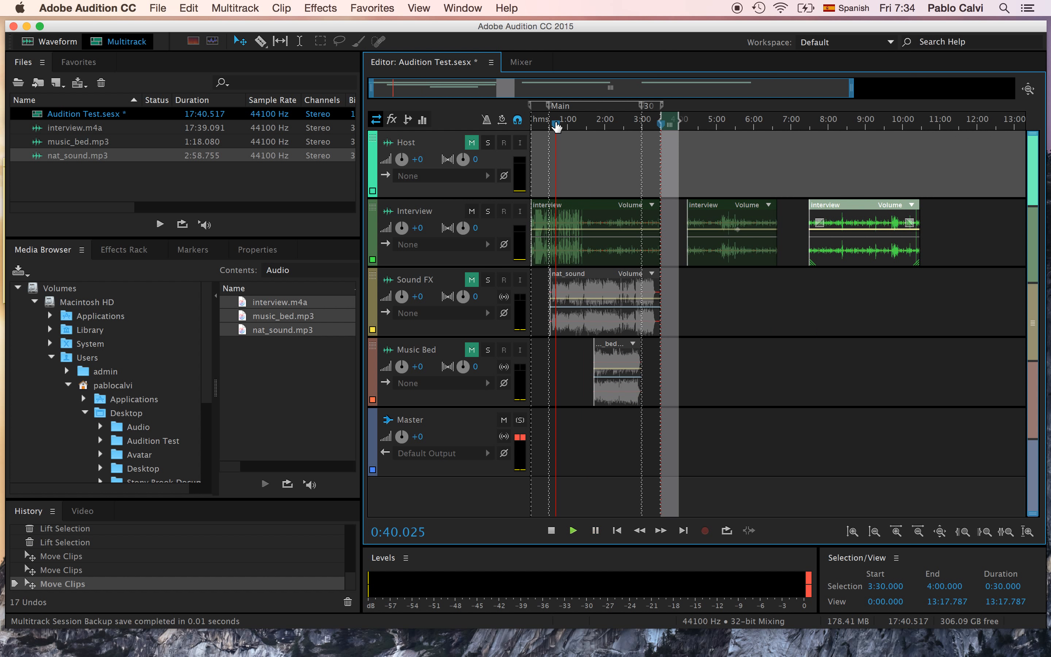
{"action": "key", "text": "space"}
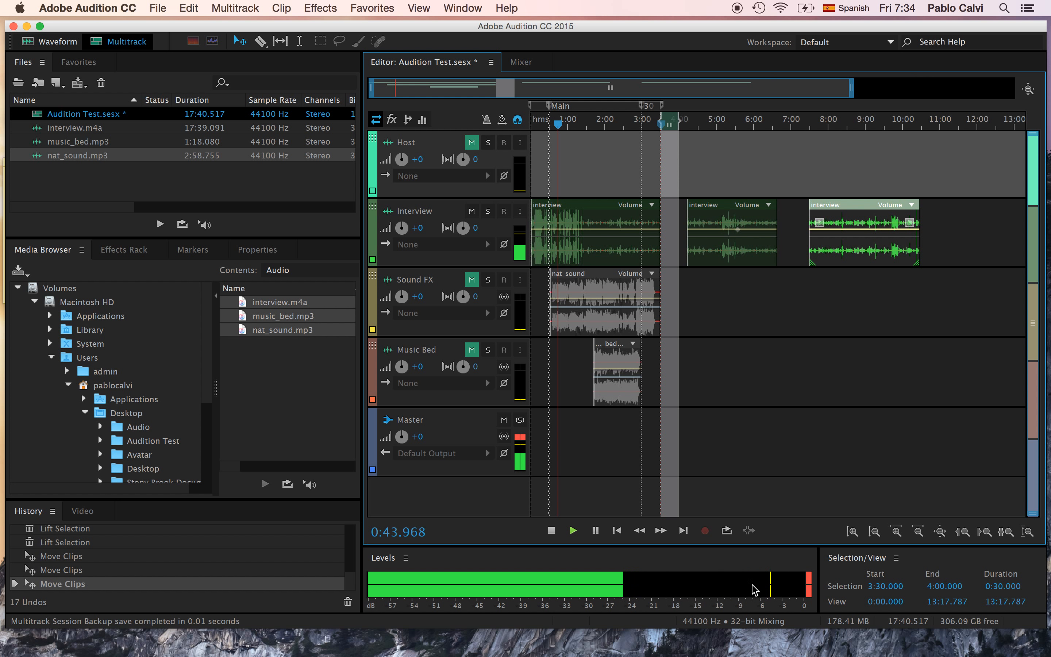
{"action": "key", "text": "space"}
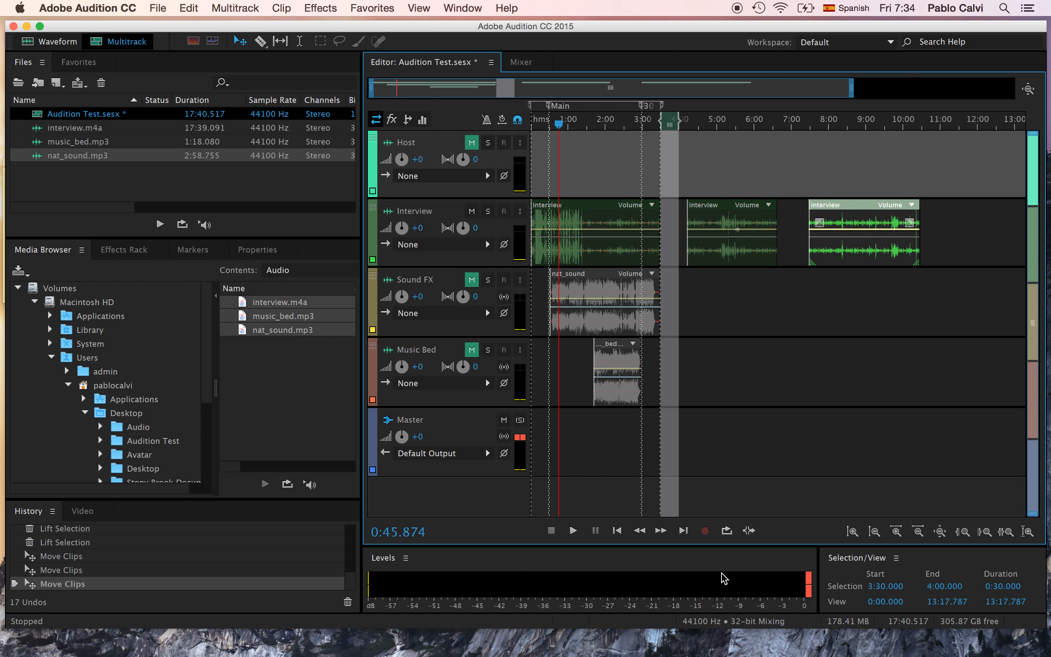
Unmute the Host, Sound FX and Music Bed tracks.
{"action": "left_click", "coordinate": [473, 142]}
{"action": "left_click", "coordinate": [472, 279]}
{"action": "left_click", "coordinate": [474, 346]}
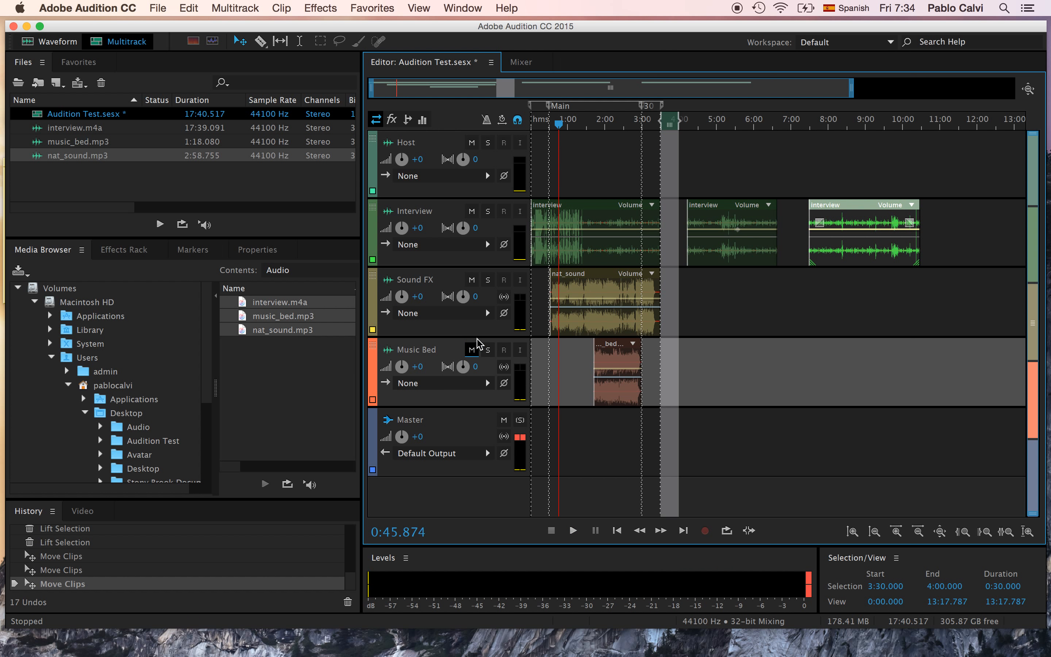
Play the Interview track soloed until about 0:47 and turn its solo off.
{"action": "left_click", "coordinate": [488, 211]}
{"action": "key", "text": "space"}
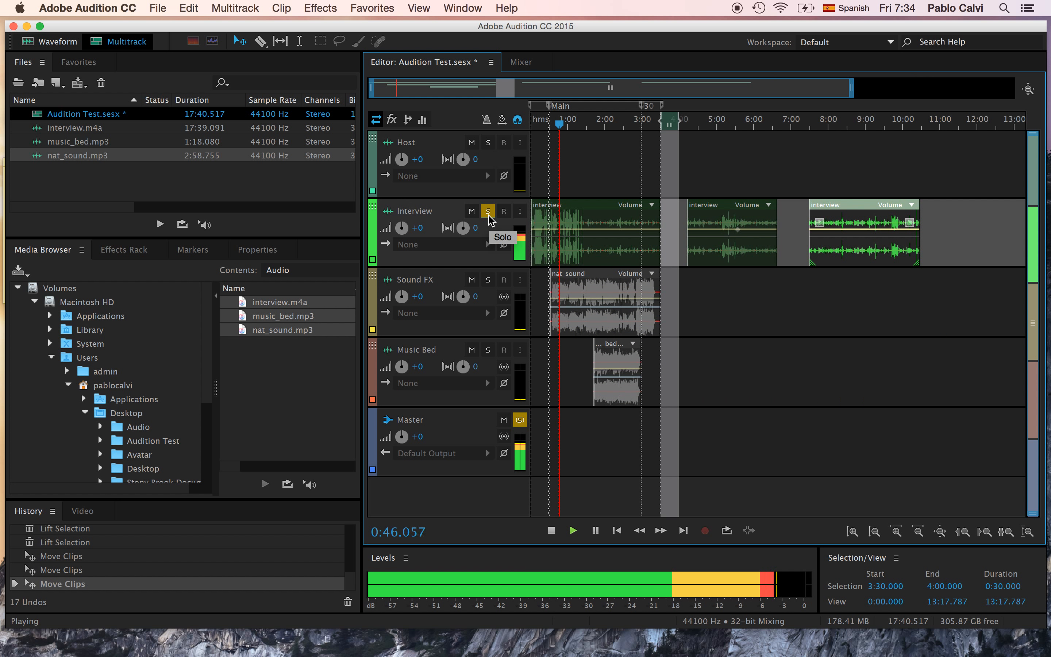
{"action": "key", "text": "space"}
{"action": "left_click", "coordinate": [487, 211]}
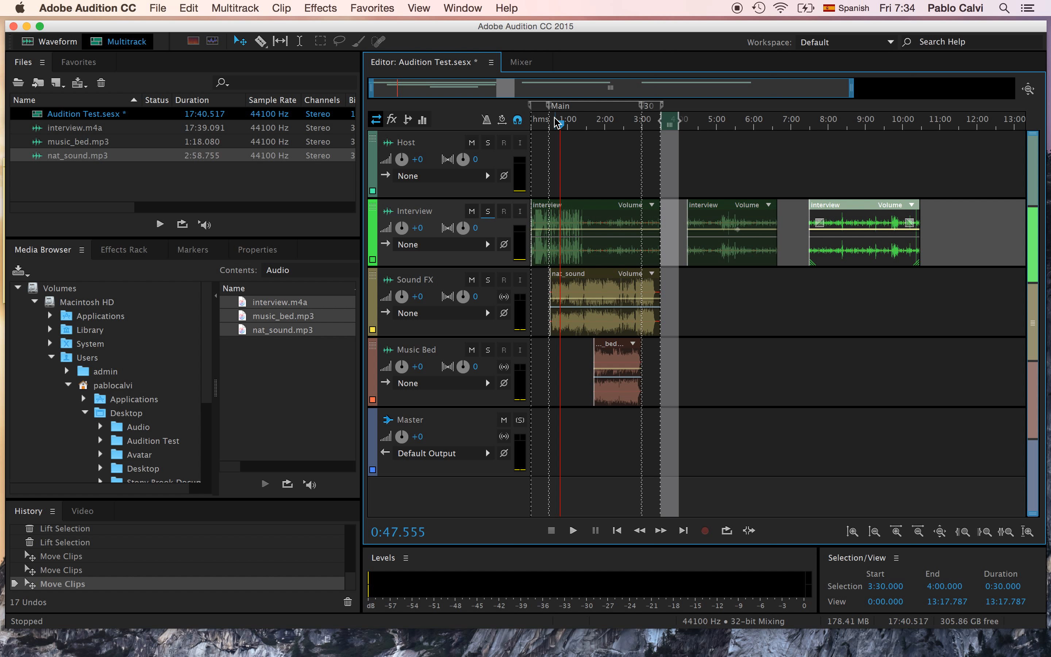
Play the session with all tracks audible from about 1:50 and stop it at about 1:59.
{"action": "left_click_drag", "start_coordinate": [562, 125], "coordinate": [601, 129]}
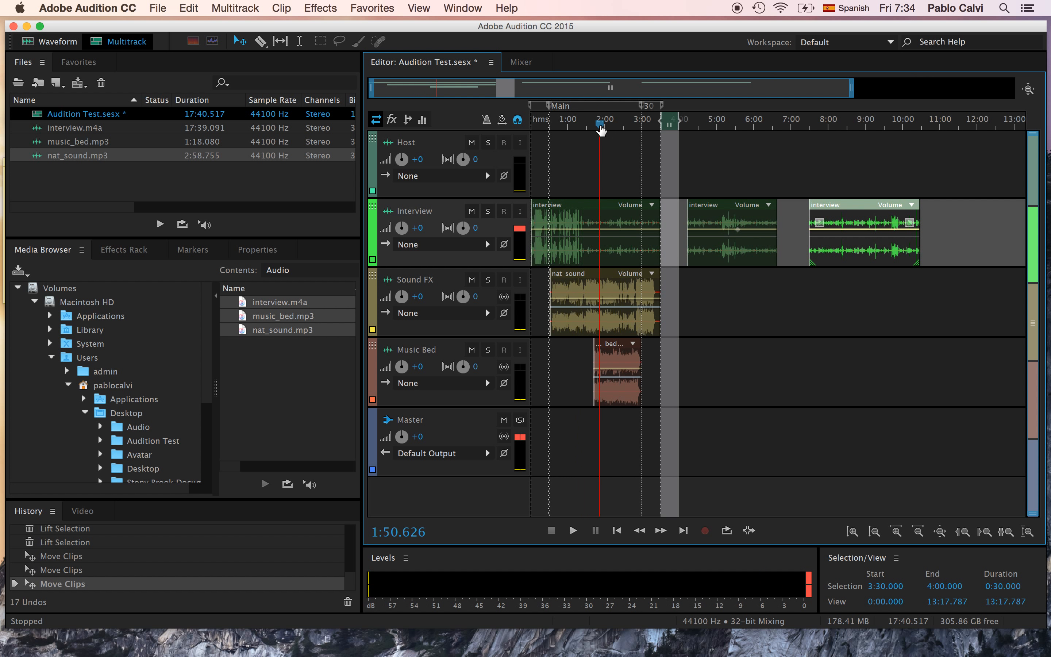
{"action": "key", "text": "space"}
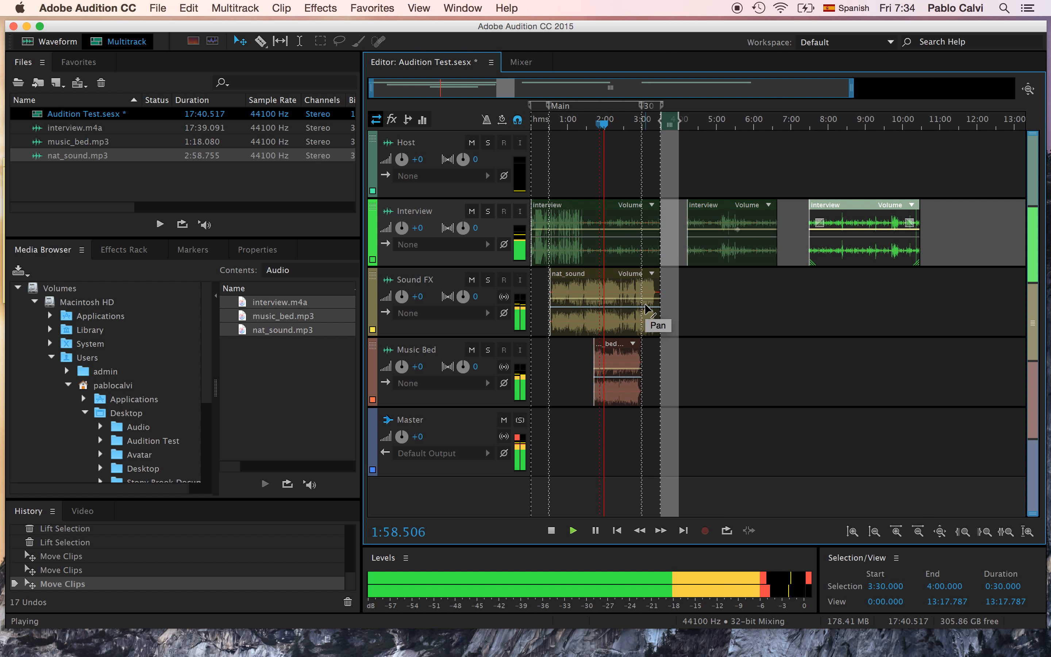
{"action": "key", "text": "space"}
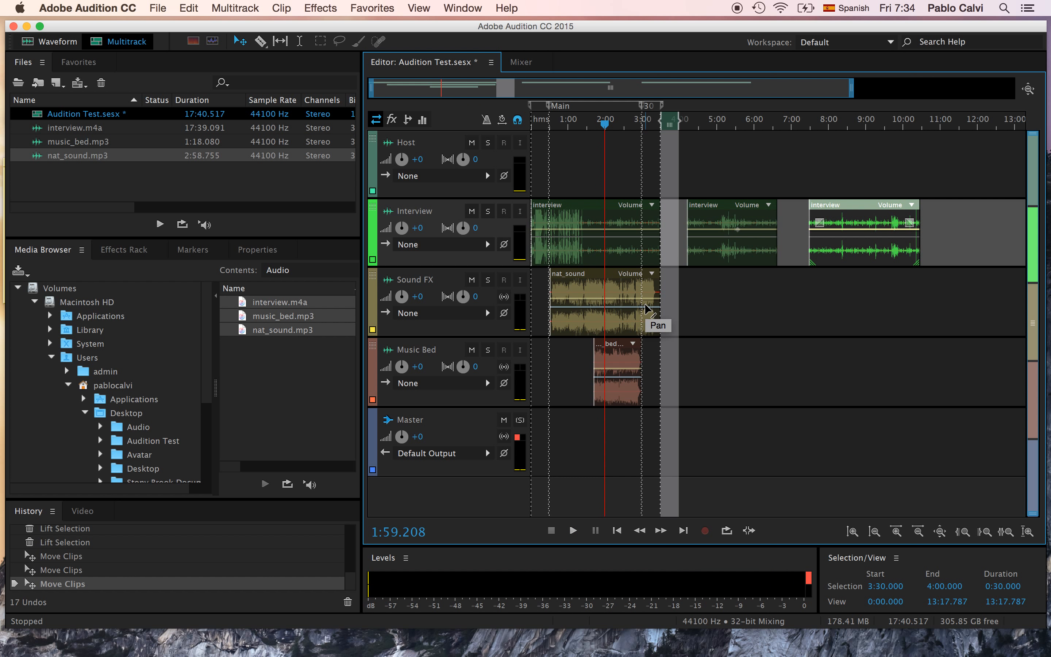